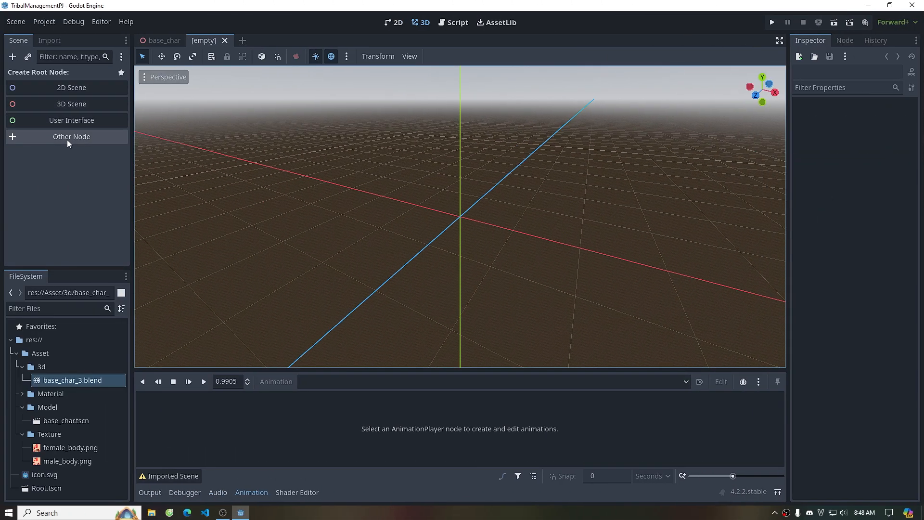
# Review the project's display window settings, including the viewport width and height
pyautogui.click(48, 23)
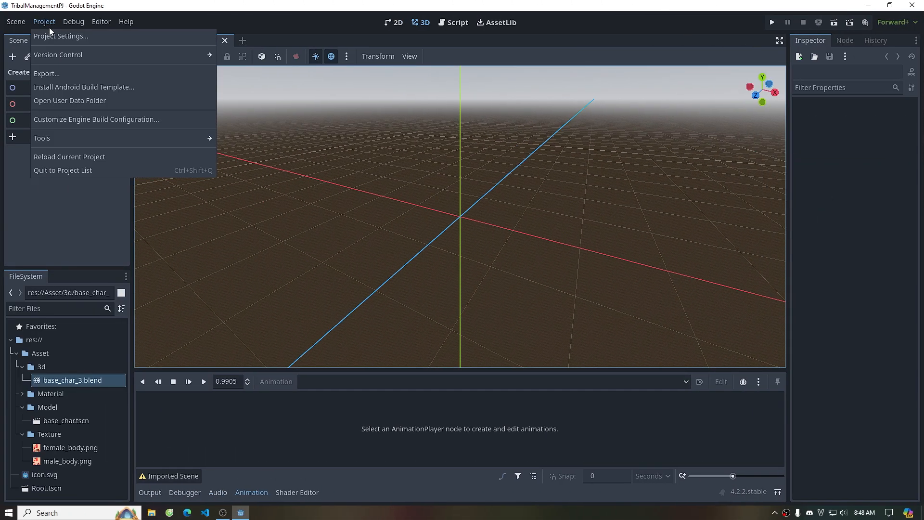
pyautogui.click(52, 33)
pyautogui.click(290, 153)
pyautogui.click(289, 207)
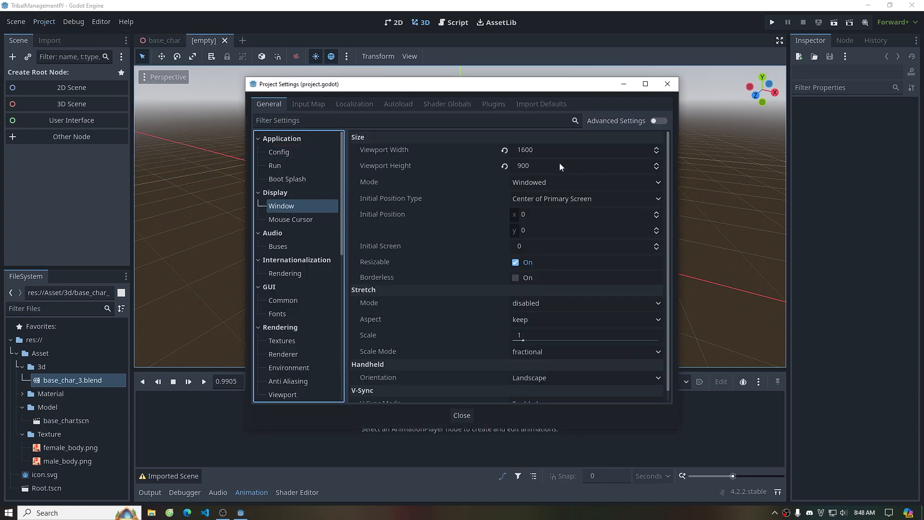
pyautogui.click(461, 415)
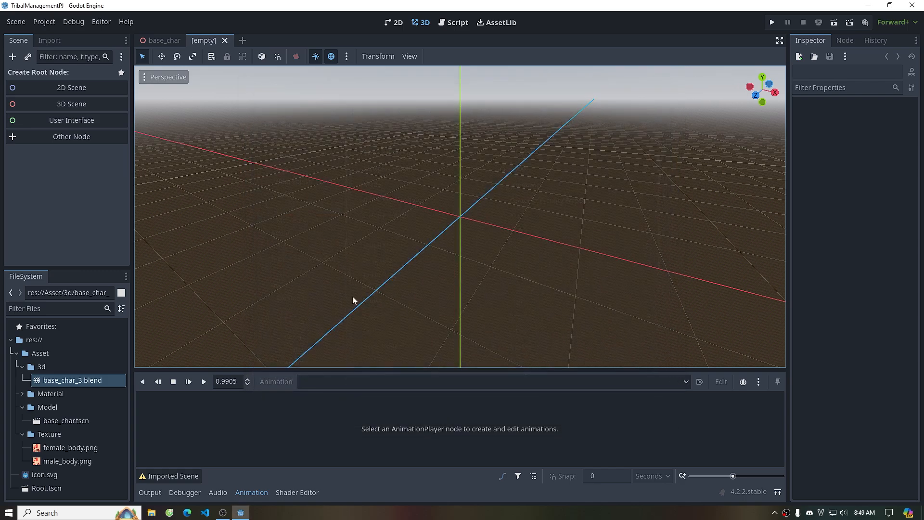
# Create a plain Node as the new scene's root and name it Root
pyautogui.click(56, 140)
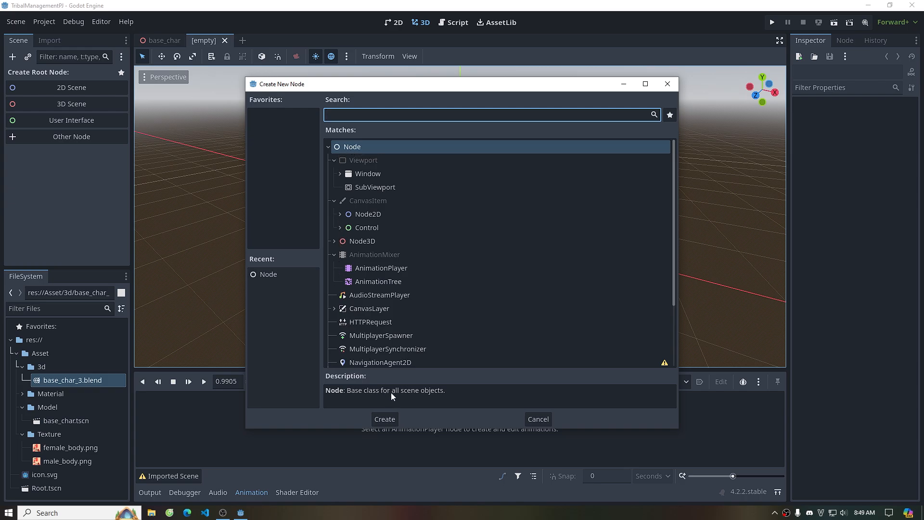
pyautogui.click(385, 419)
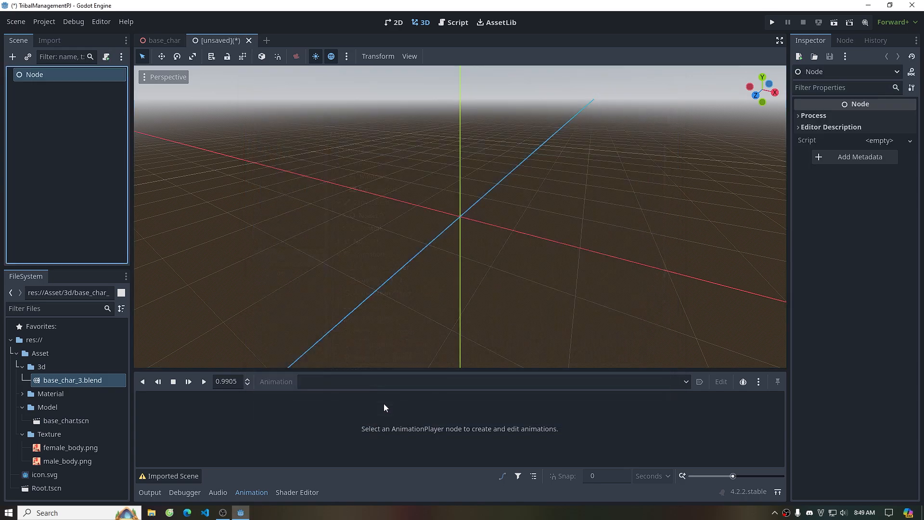
pyautogui.doubleClick(37, 73)
pyautogui.write('Roo')
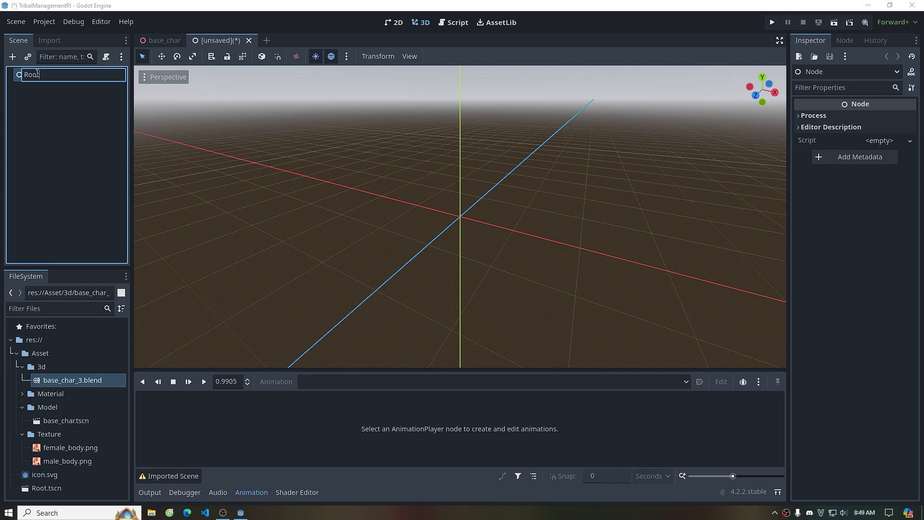
pyautogui.write('t')
pyautogui.press('Return')
# Add a plain Node as a child of Root, marking the Node type as a favorite, and name the child Game
pyautogui.rightClick(63, 74)
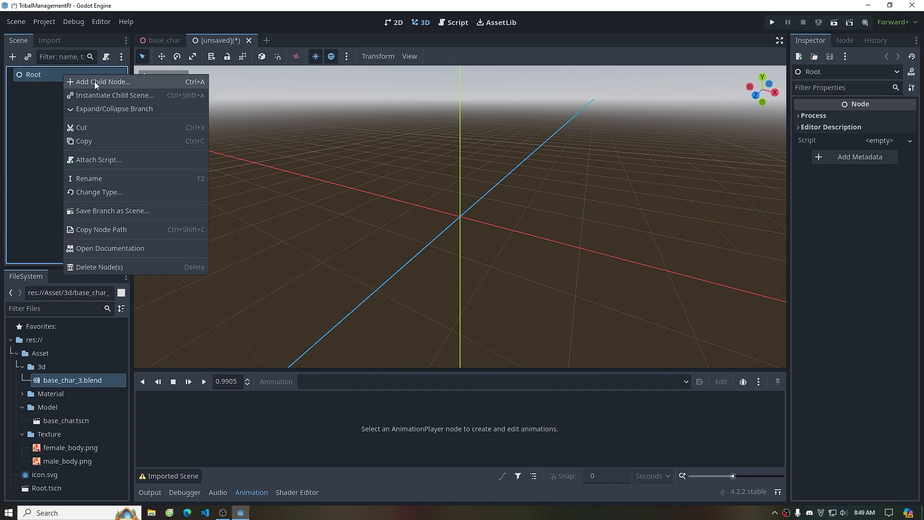
pyautogui.click(39, 91)
pyautogui.rightClick(60, 75)
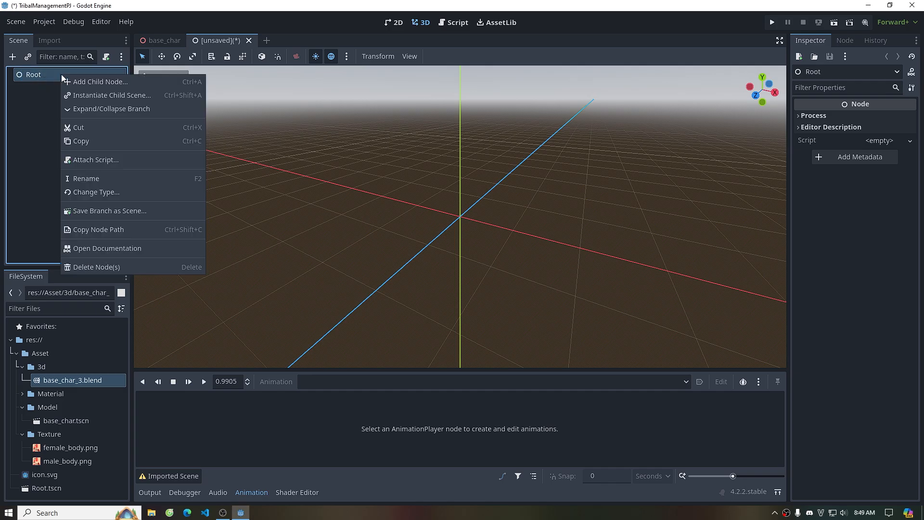
pyautogui.click(103, 82)
pyautogui.click(262, 275)
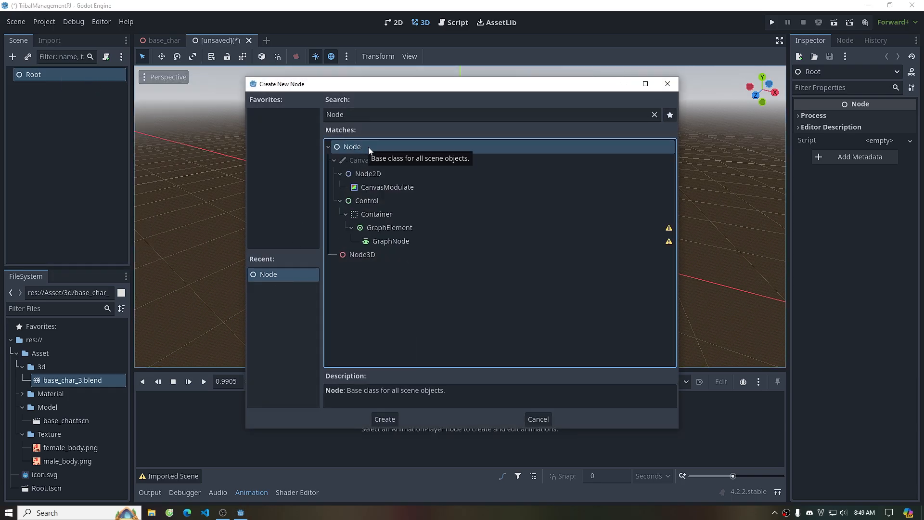
pyautogui.click(670, 115)
pyautogui.click(385, 419)
pyautogui.doubleClick(44, 88)
pyautogui.write('Game')
pyautogui.press('Return')
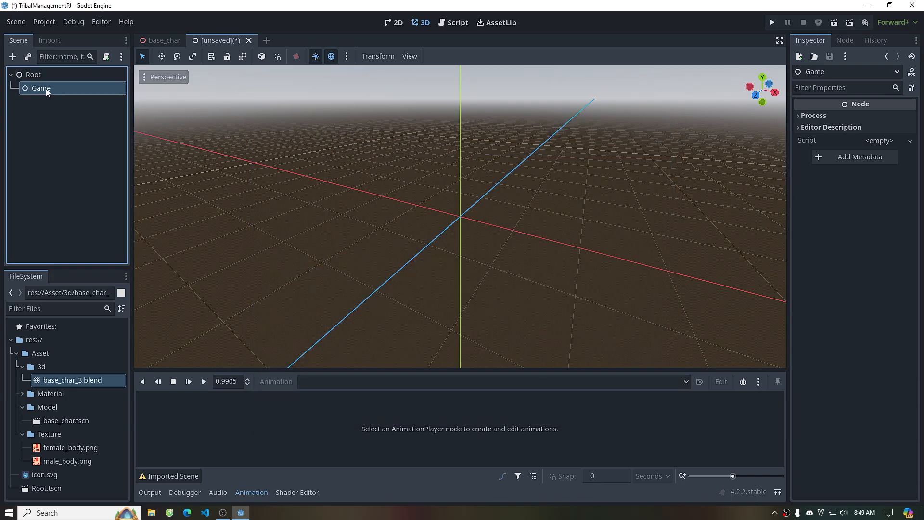
# Add a plain Node as a child of Game and name it NPC
pyautogui.rightClick(45, 89)
pyautogui.click(72, 95)
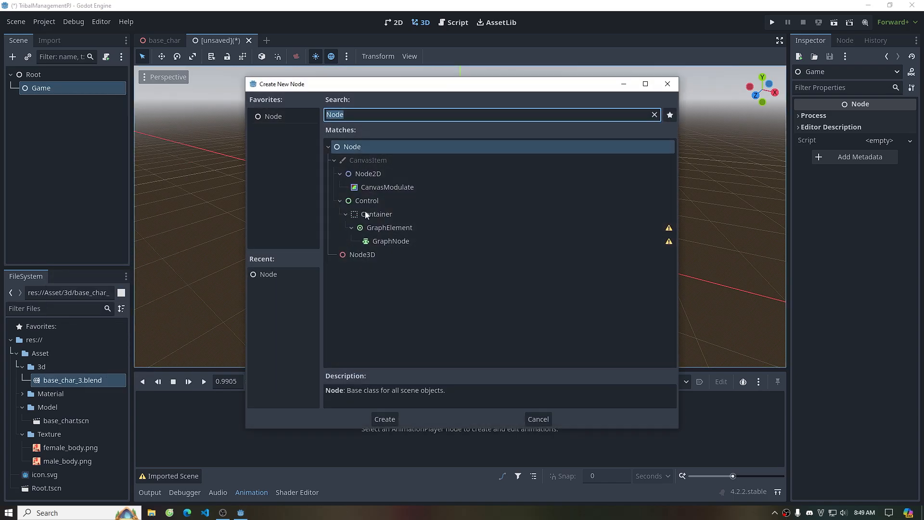
pyautogui.click(385, 419)
pyautogui.doubleClick(48, 101)
pyautogui.write('NPC')
pyautogui.press('Return')
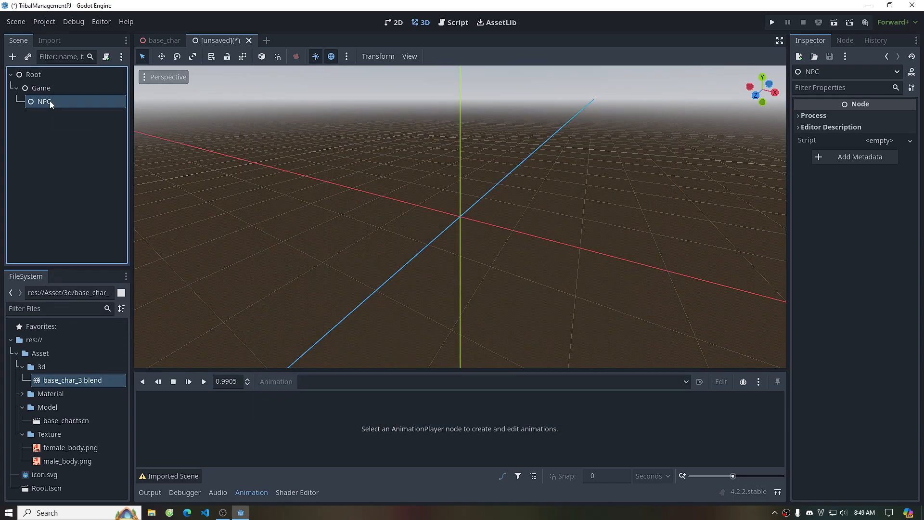
# Collapse the 3d and Texture asset folders and instance base_char.tscn as a child of the NPC node
pyautogui.click(22, 367)
pyautogui.click(22, 421)
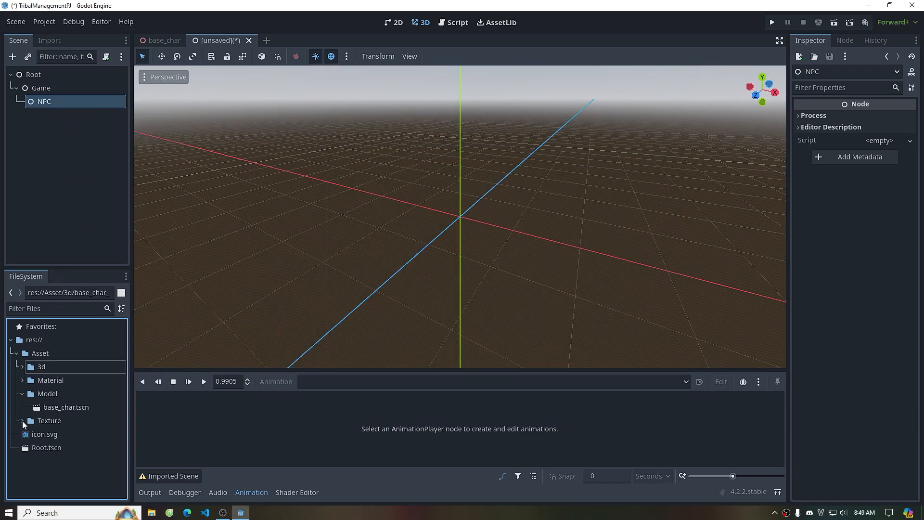
pyautogui.click(64, 408)
pyautogui.moveTo(79, 203); pyautogui.dragTo(49, 100)
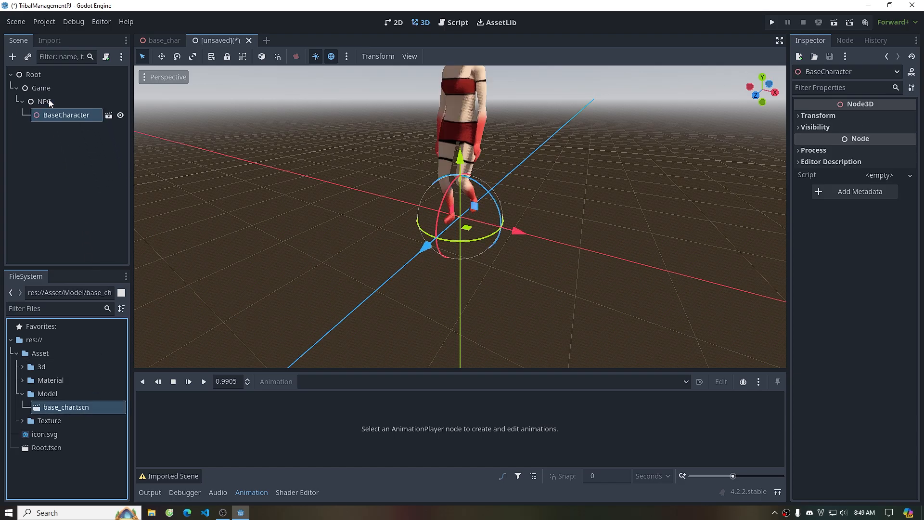
# Run the project with the current scene as main scene, saving it over Root.tscn, and close the game window
pyautogui.click(773, 23)
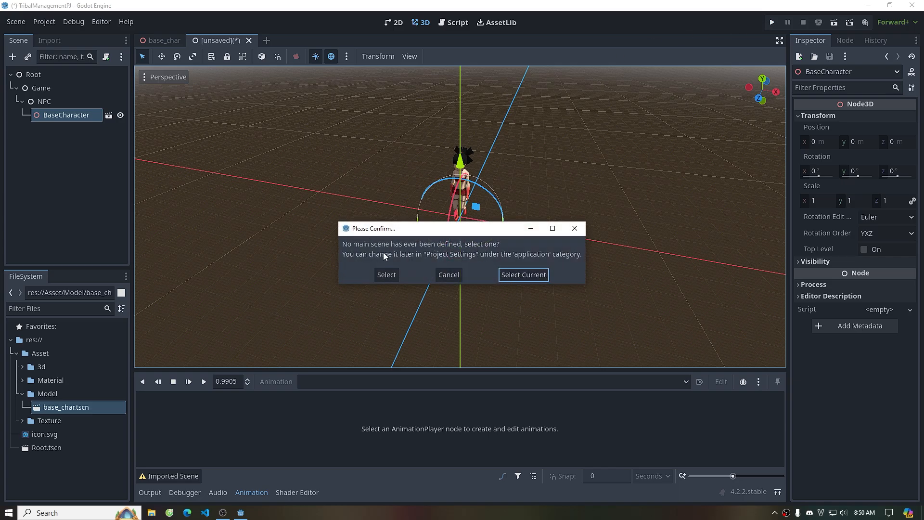
pyautogui.click(516, 276)
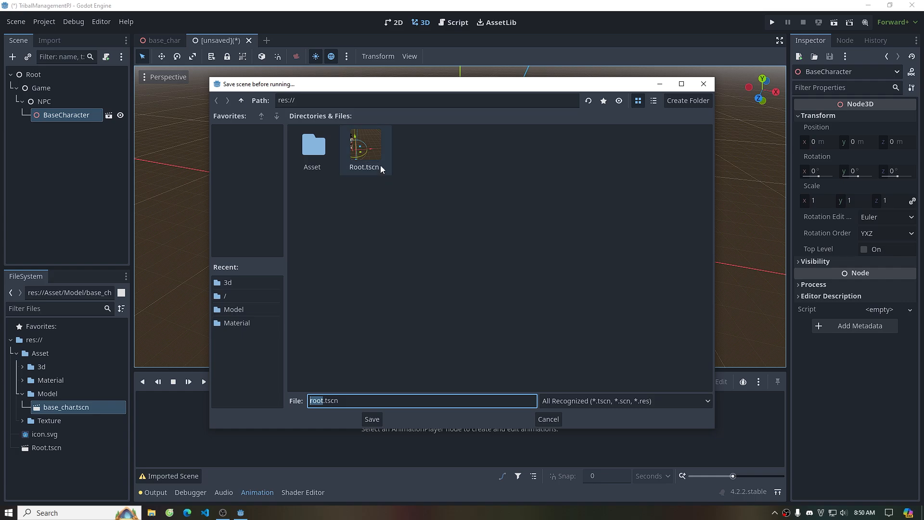
pyautogui.click(350, 152)
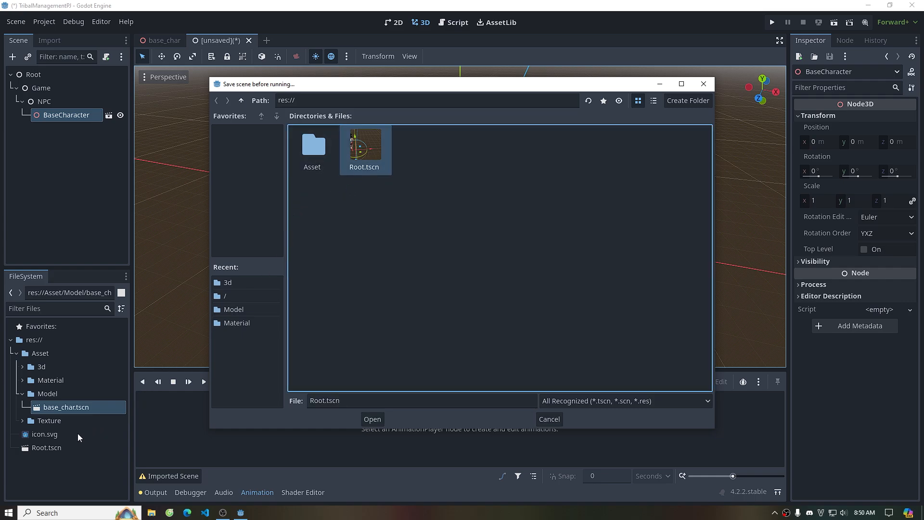
pyautogui.click(376, 420)
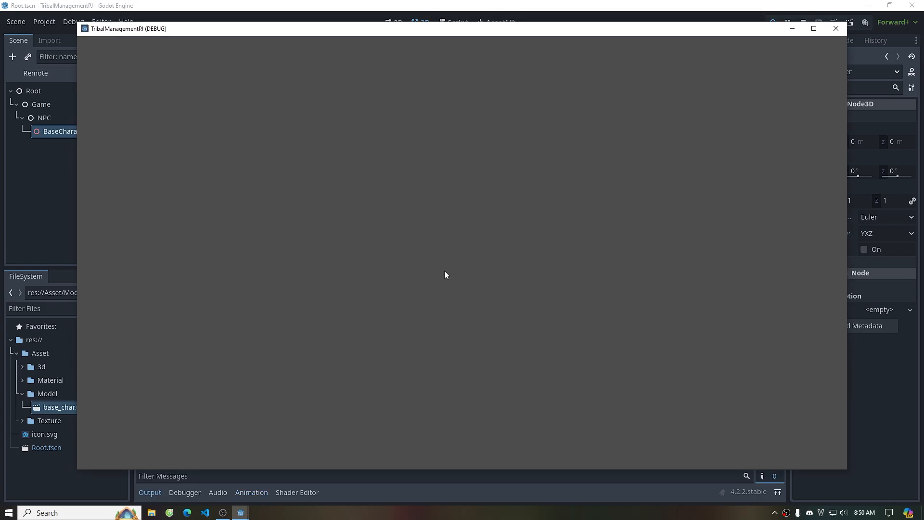
pyautogui.click(836, 30)
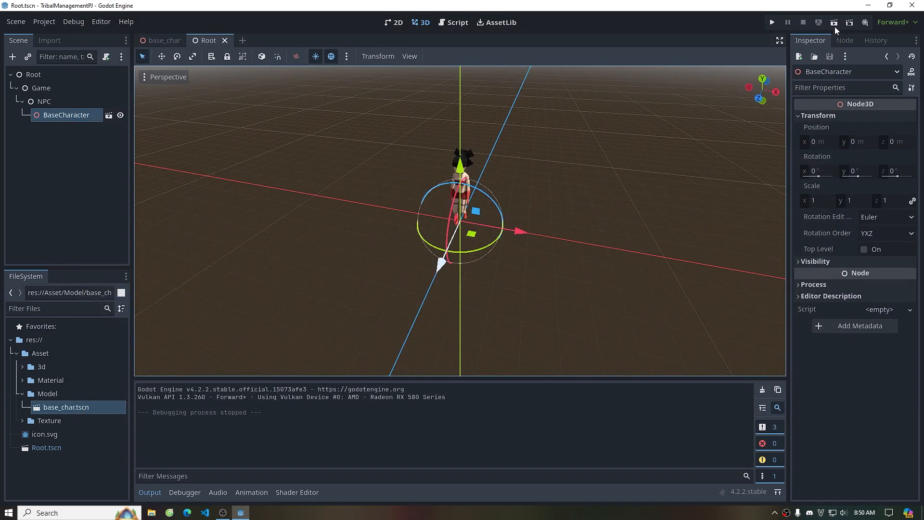
# Add a plain Node named Camera to Root and move it under Game, above NPC
pyautogui.rightClick(45, 75)
pyautogui.click(83, 83)
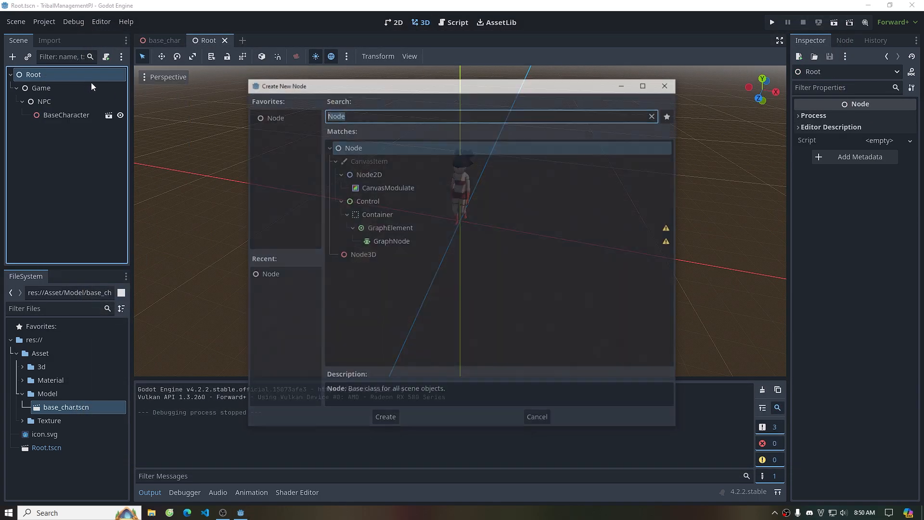
pyautogui.click(396, 420)
pyautogui.doubleClick(46, 131)
pyautogui.write('Ca')
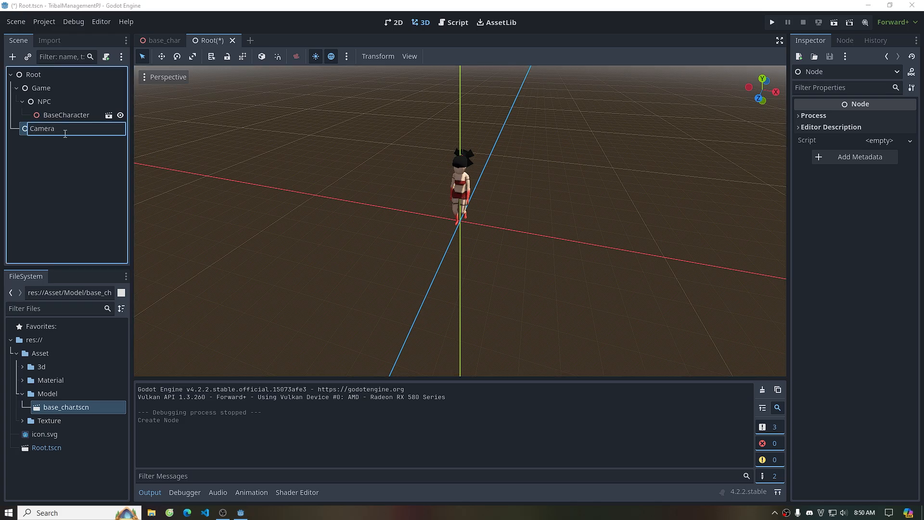
pyautogui.write('mera')
pyautogui.press('Return')
pyautogui.moveTo(53, 128); pyautogui.dragTo(58, 92)
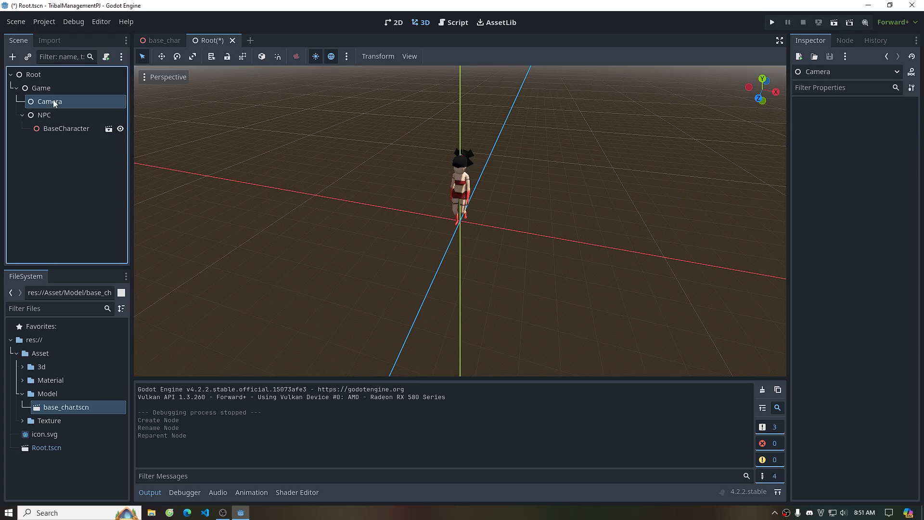
# Add a Camera3D under the Camera node and move it up and back from the character
pyautogui.hotkey('ctrl', 'a')
pyautogui.write('cam')
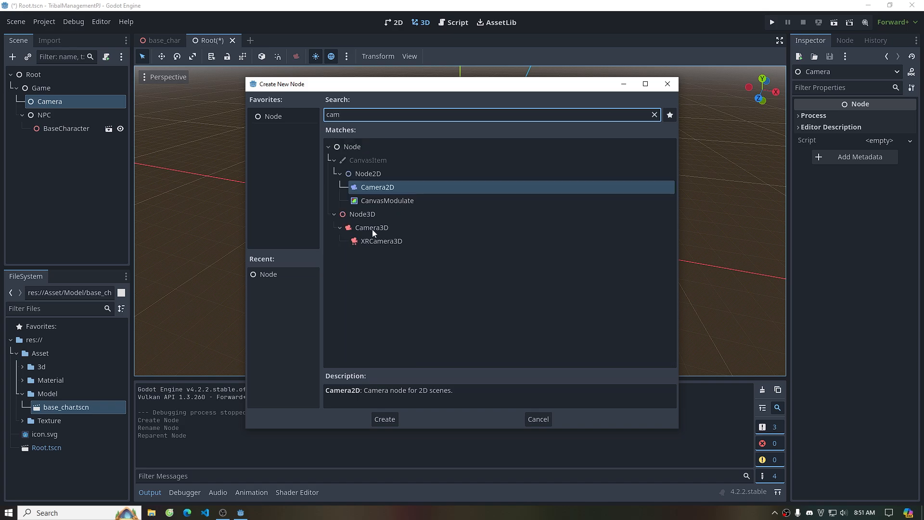
pyautogui.click(381, 228)
pyautogui.click(385, 419)
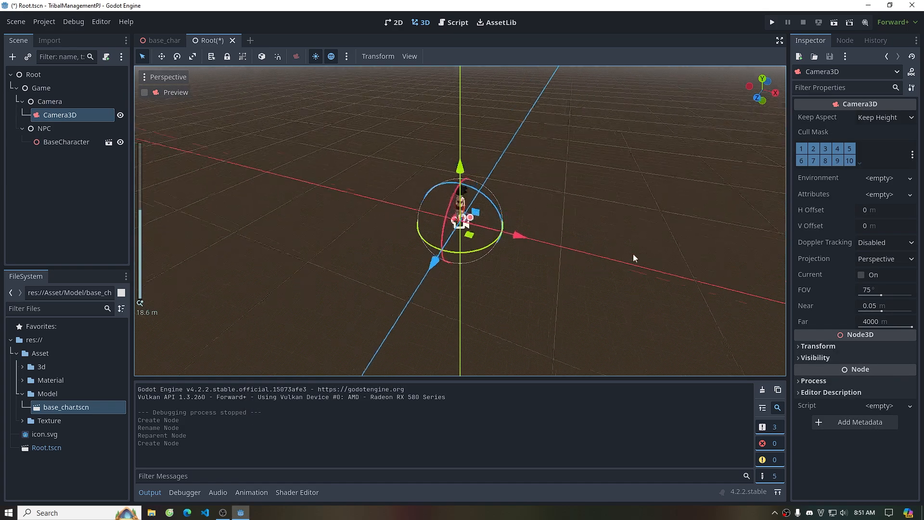
pyautogui.moveTo(406, 230); pyautogui.dragTo(289, 60)
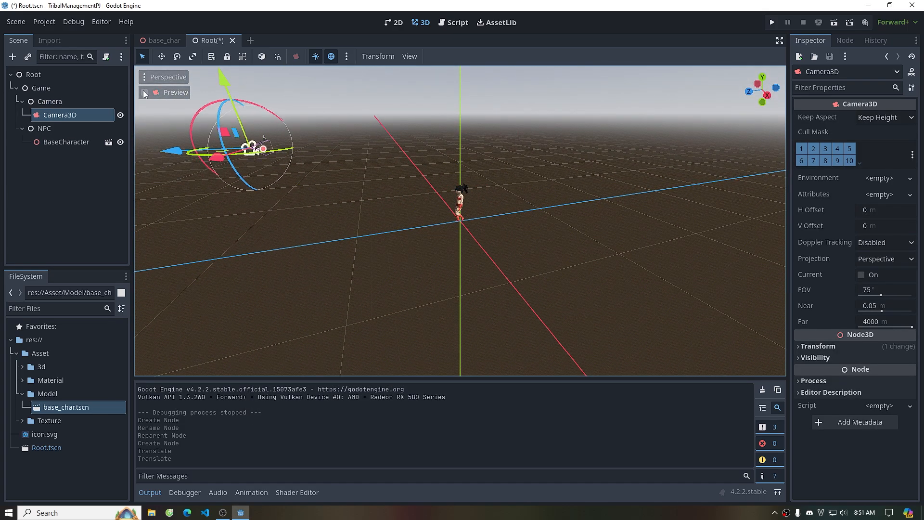
# Turn on the camera preview and split the 3D view into two side-by-side viewports
pyautogui.click(145, 93)
pyautogui.click(410, 56)
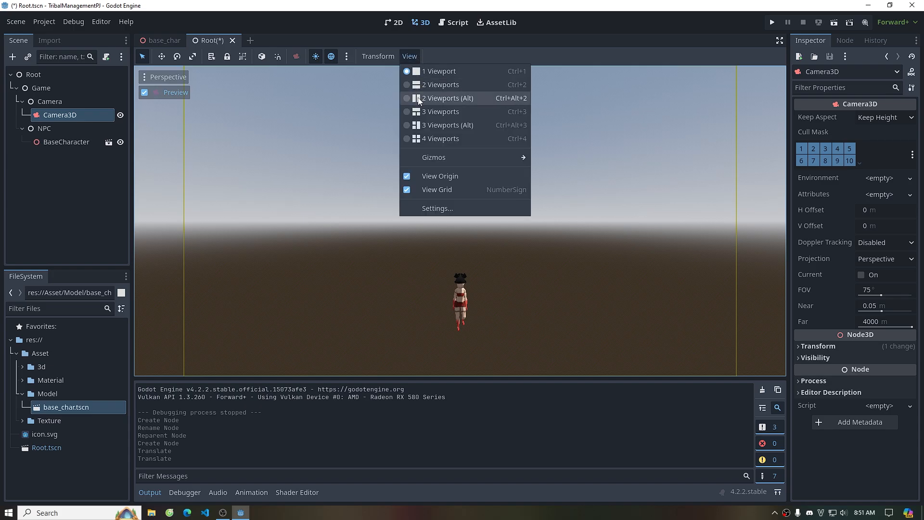
pyautogui.click(448, 98)
# Tilt the Camera3D down toward the character and move it to about Y 13.8 m and Z 12.2 m
pyautogui.scroll(-7, 611, 229)
pyautogui.moveTo(659, 241); pyautogui.dragTo(598, 221, button='middle')
pyautogui.scroll(-15, 606, 259)
pyautogui.moveTo(496, 166); pyautogui.dragTo(536, 163)
pyautogui.moveTo(518, 135); pyautogui.dragTo(533, 46)
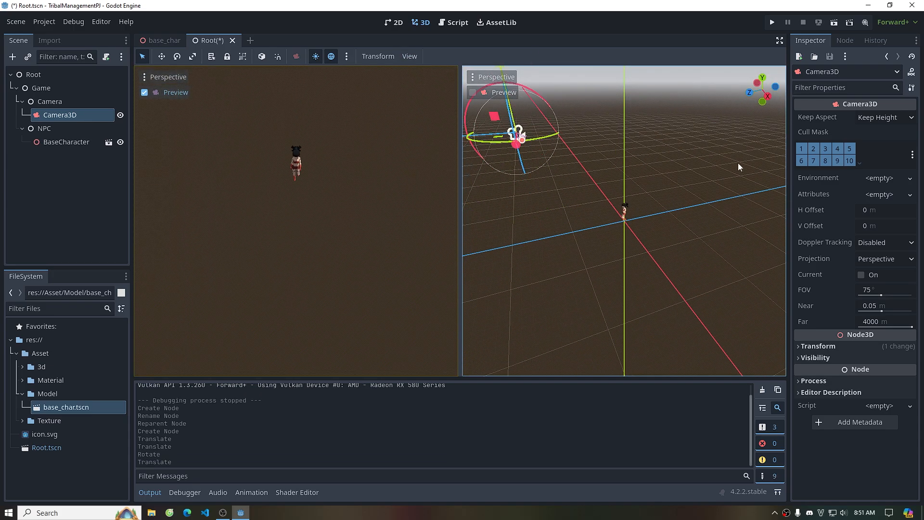
# Set the Camera3D's X rotation to -60° and test-run the project, closing the game window after checking the view
pyautogui.click(815, 346)
pyautogui.scroll(-2, 819, 337)
pyautogui.click(817, 336)
pyautogui.write('-60')
pyautogui.press('Return')
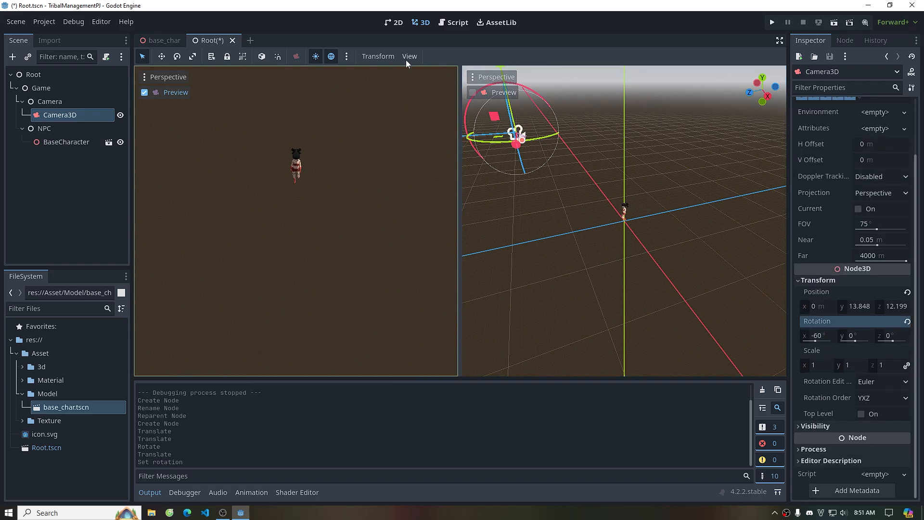
pyautogui.click(773, 23)
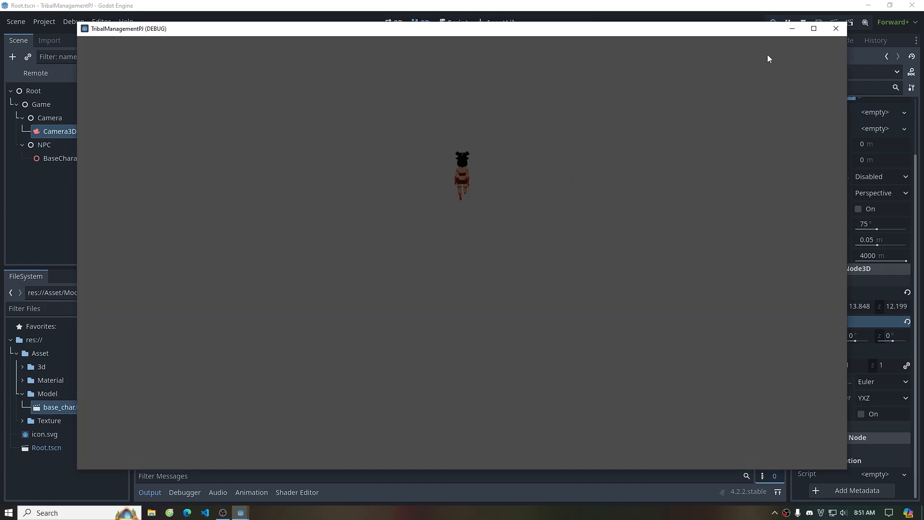
pyautogui.click(840, 28)
# Move the Camera3D to about Z 9.7 m and return to a single viewport with the camera preview off
pyautogui.scroll(-6, 545, 142)
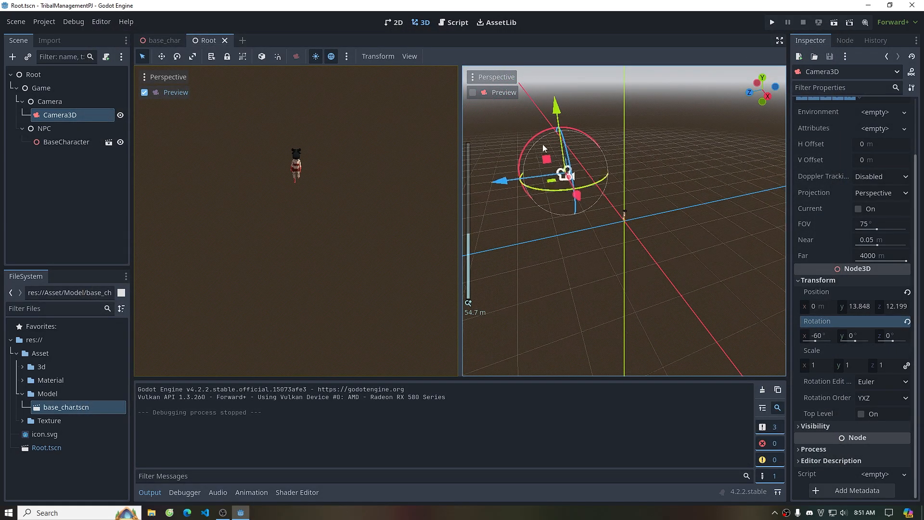
pyautogui.moveTo(501, 183); pyautogui.dragTo(516, 181)
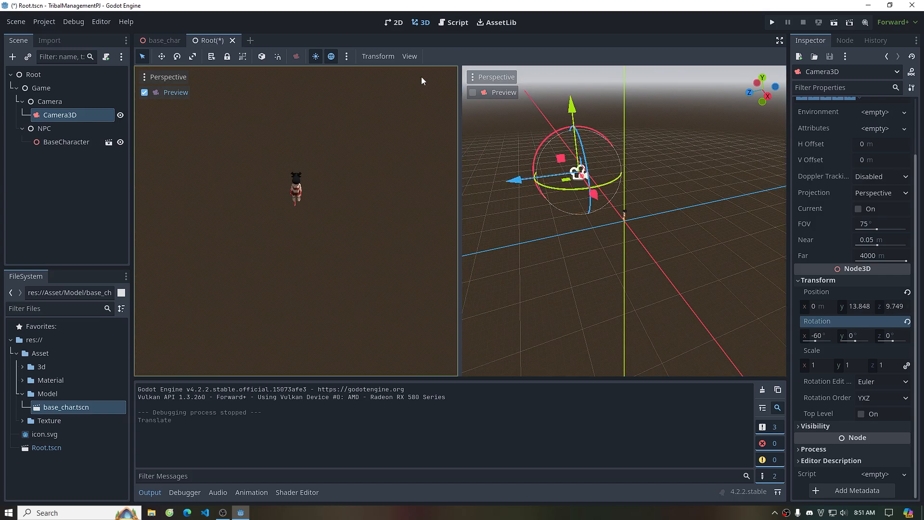
pyautogui.click(409, 57)
pyautogui.click(440, 71)
pyautogui.click(145, 94)
pyautogui.click(144, 93)
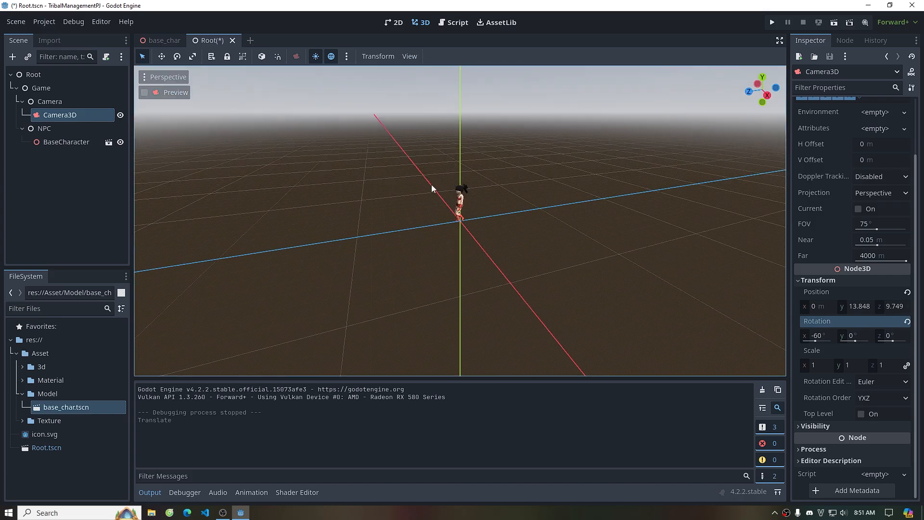
pyautogui.scroll(3, 394, 181)
# Add a plain Node under Game, place it above Camera, and name it Enviroment
pyautogui.click(43, 88)
pyautogui.rightClick(53, 87)
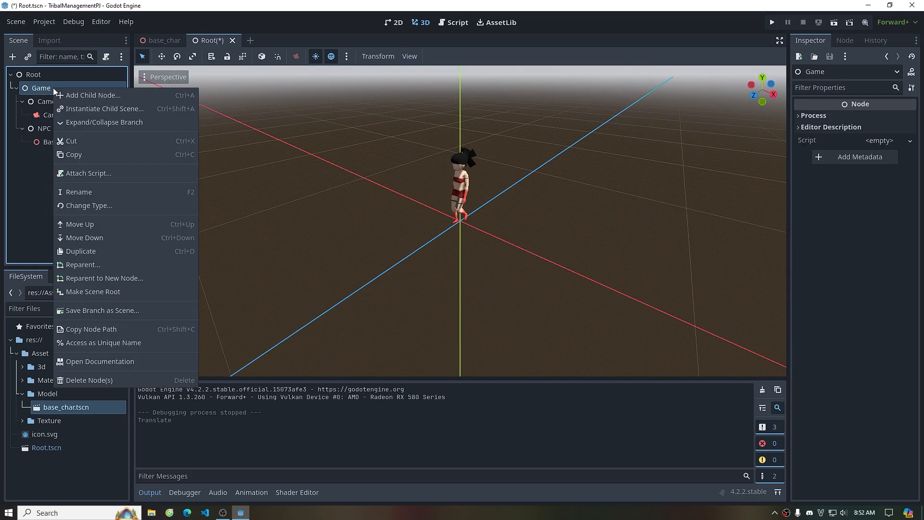
pyautogui.click(121, 95)
pyautogui.click(352, 146)
pyautogui.click(388, 421)
pyautogui.moveTo(43, 155); pyautogui.dragTo(48, 99)
pyautogui.doubleClick(50, 103)
pyautogui.write('Env')
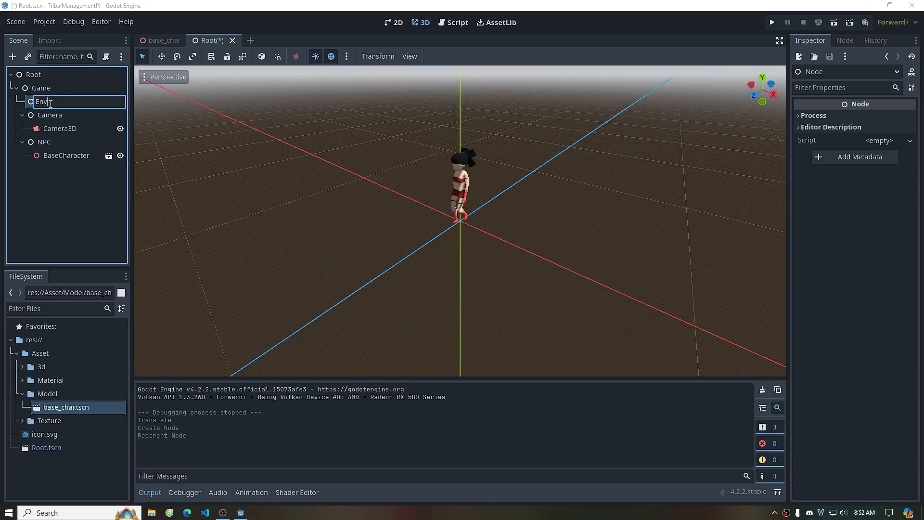
pyautogui.write('iroment')
pyautogui.press('Return')
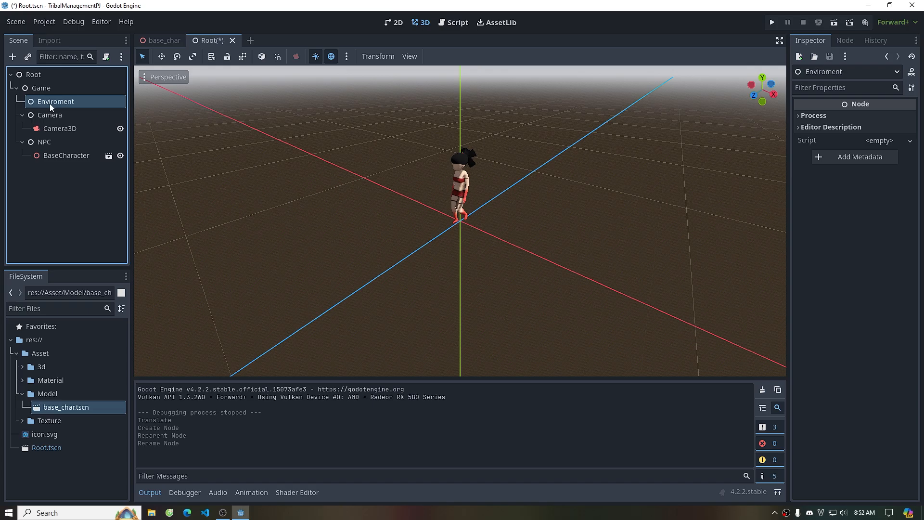
# Add a WorldEnvironment node under Enviroment and correct the parent node's name to Environment
pyautogui.rightClick(95, 101)
pyautogui.click(117, 107)
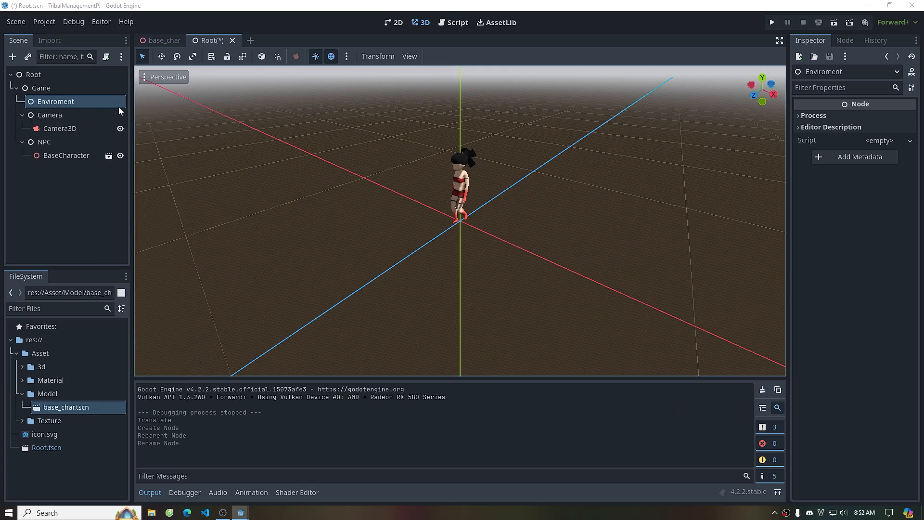
pyautogui.write('env')
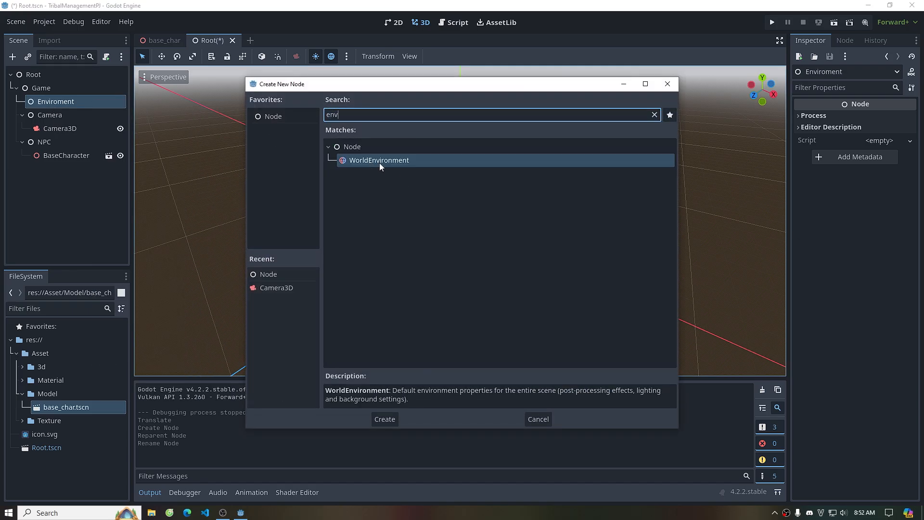
pyautogui.click(385, 419)
pyautogui.doubleClick(54, 101)
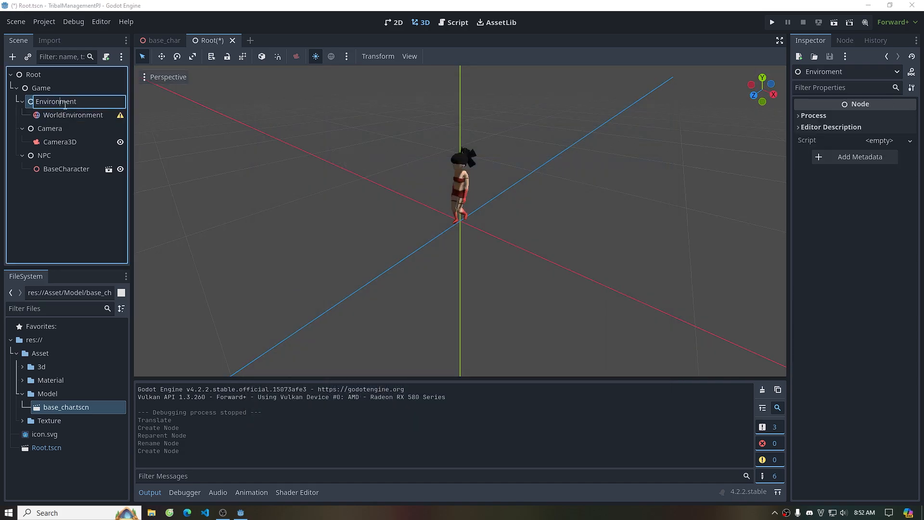
pyautogui.write('n')
pyautogui.press('Return')
# Assign a new Environment resource to the WorldEnvironment node
pyautogui.click(79, 115)
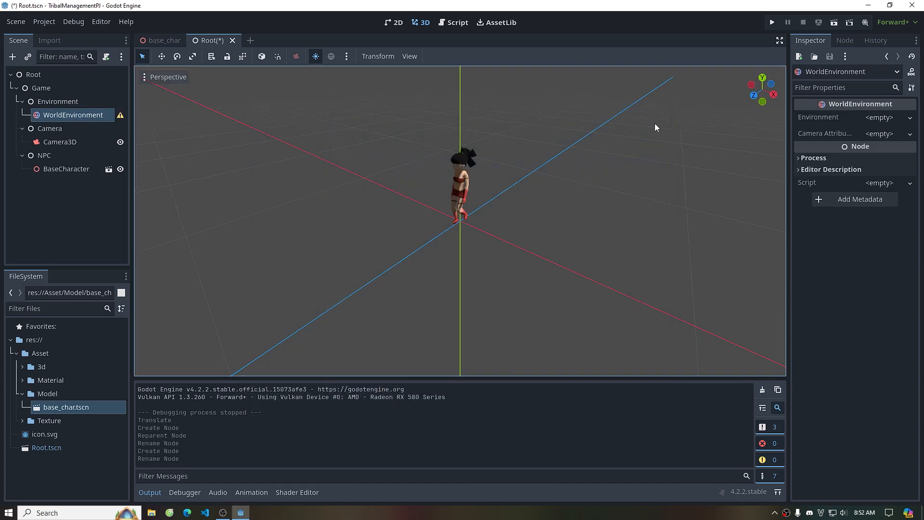
pyautogui.click(879, 117)
pyautogui.click(871, 130)
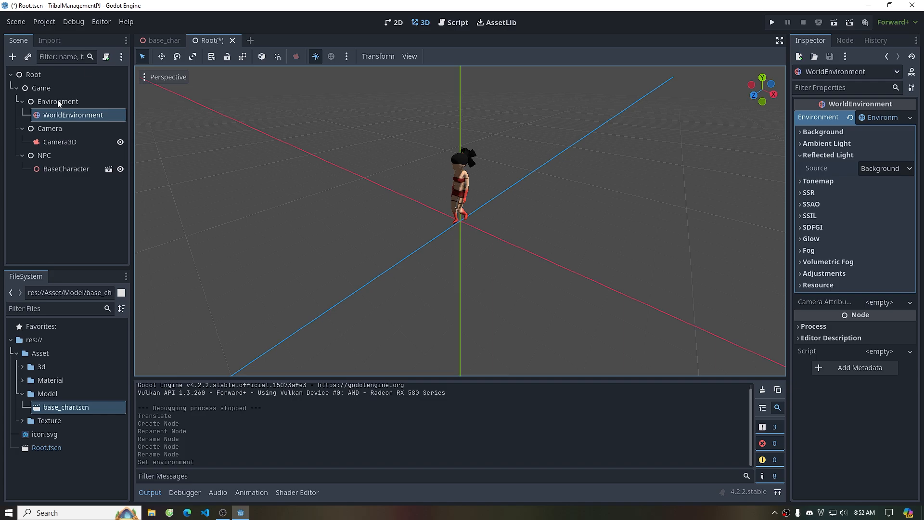
# Add a DirectionalLight3D node under Environment
pyautogui.rightClick(57, 101)
pyautogui.click(95, 108)
pyautogui.write('lig')
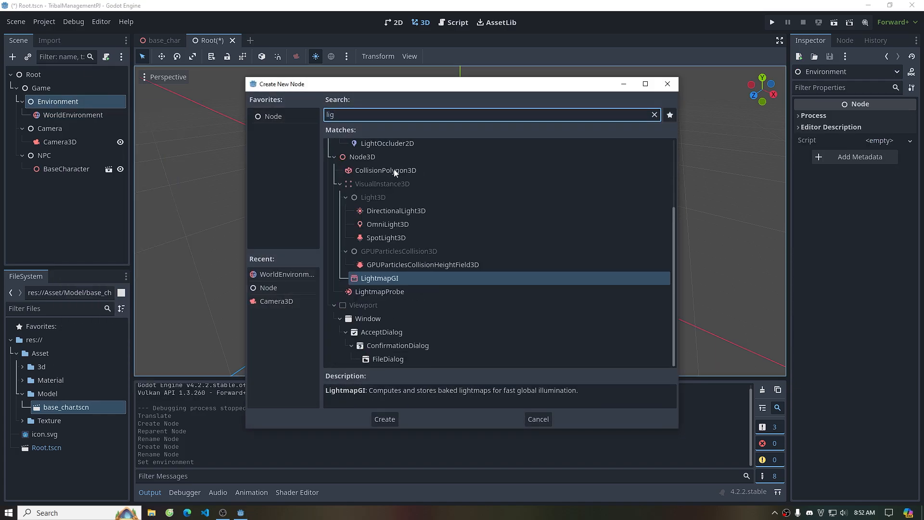
pyautogui.scroll(-3, 430, 187)
pyautogui.click(394, 211)
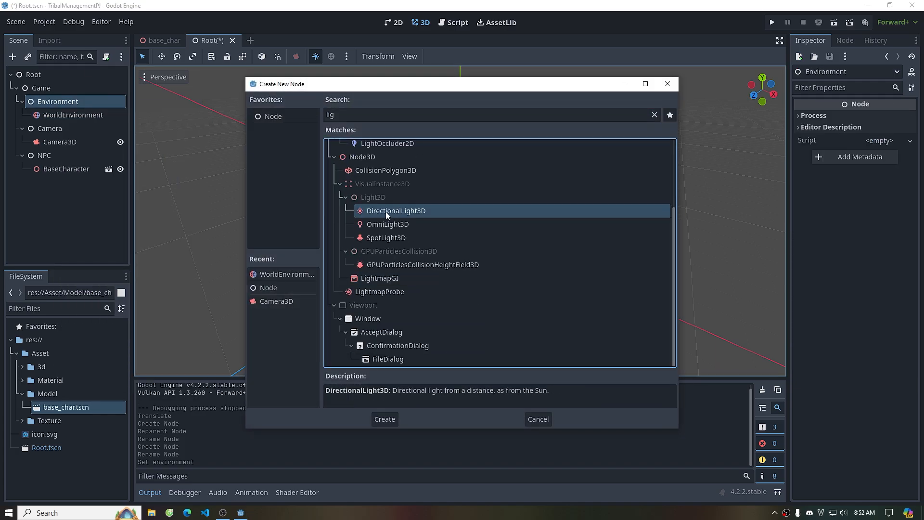
pyautogui.click(385, 419)
# Raise the DirectionalLight3D above the character and tilt it, save and test-run the project, and close the game window
pyautogui.moveTo(460, 192); pyautogui.dragTo(514, 3)
pyautogui.scroll(-3, 503, 202)
pyautogui.moveTo(503, 202); pyautogui.dragTo(450, 180, button='middle')
pyautogui.scroll(8, 505, 180)
pyautogui.scroll(-5, 504, 180)
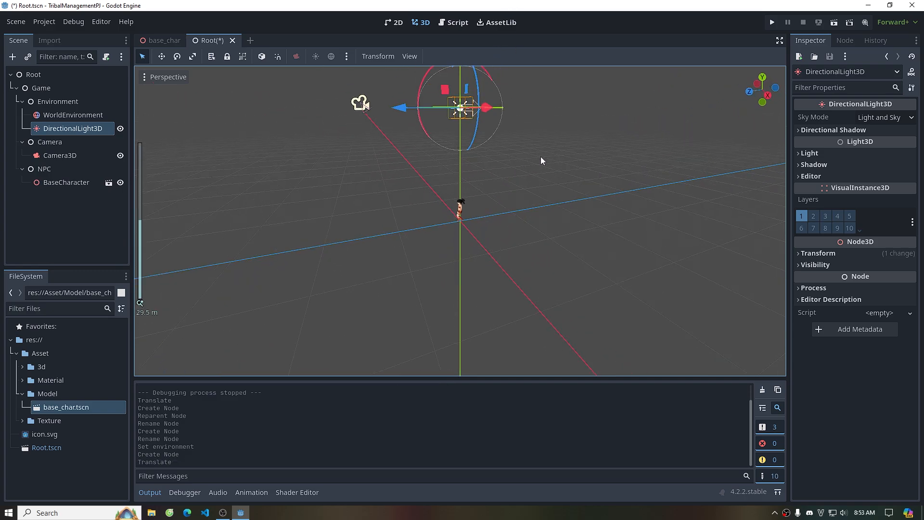
pyautogui.moveTo(517, 120); pyautogui.dragTo(482, 208, button='middle')
pyautogui.moveTo(367, 174); pyautogui.dragTo(406, 166)
pyautogui.moveTo(391, 226); pyautogui.dragTo(749, 38, button='middle')
pyautogui.hotkey('ctrl', 's')
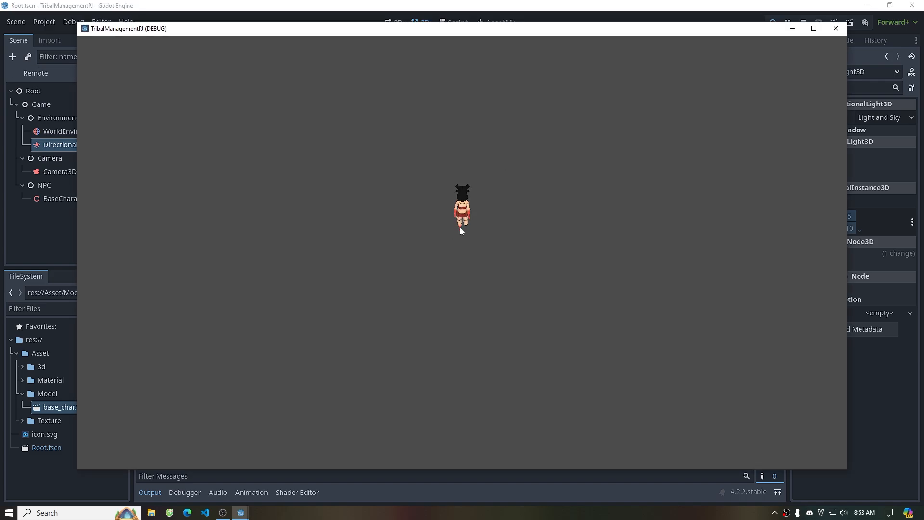
pyautogui.click(833, 30)
# Move the DirectionalLight3D much higher up along the vertical axis, far above the character
pyautogui.moveTo(423, 143); pyautogui.dragTo(460, 4)
pyautogui.scroll(-20, 467, 204)
pyautogui.moveTo(454, 137); pyautogui.dragTo(461, 86)
pyautogui.scroll(20, 467, 249)
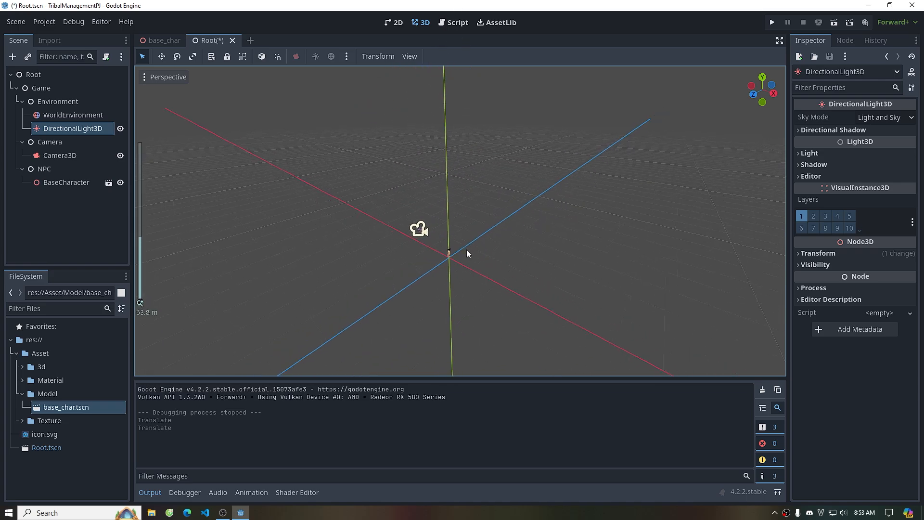
pyautogui.keyDown('shift'); pyautogui.moveTo(453, 330); pyautogui.dragTo(511, 251, button='middle'); pyautogui.keyUp('shift')
pyautogui.scroll(12, 470, 164)
# Add a plain Node under Game, name it World, and place it between Camera and NPC
pyautogui.click(23, 101)
pyautogui.click(22, 114)
pyautogui.click(23, 128)
pyautogui.rightClick(48, 88)
pyautogui.click(96, 94)
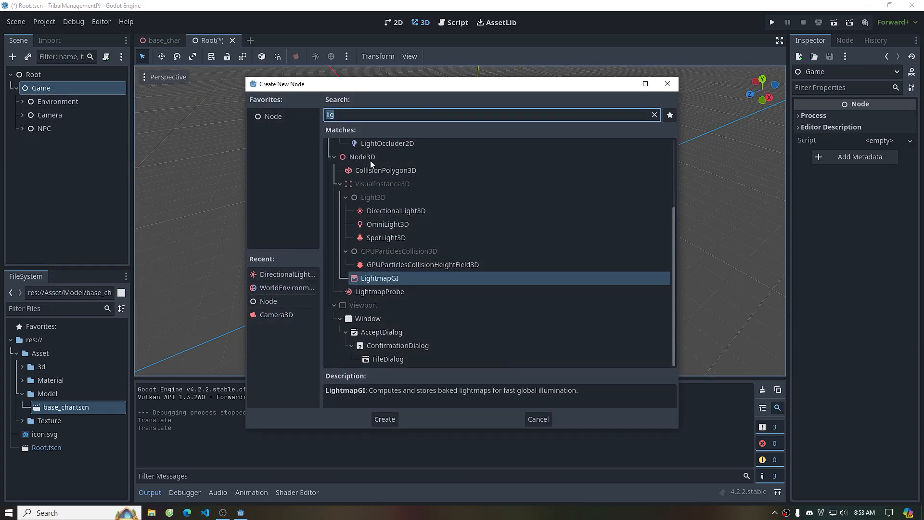
pyautogui.doubleClick(271, 116)
pyautogui.doubleClick(64, 142)
pyautogui.write('U')
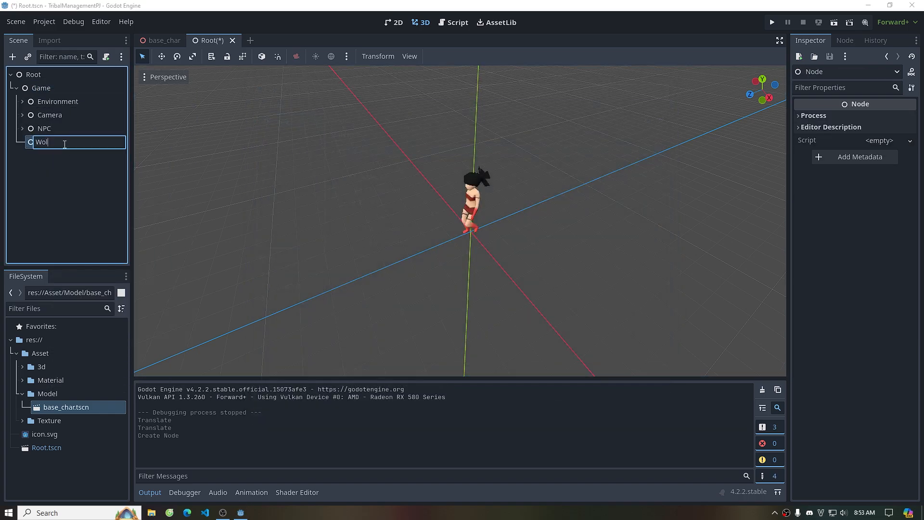
pyautogui.press('Return')
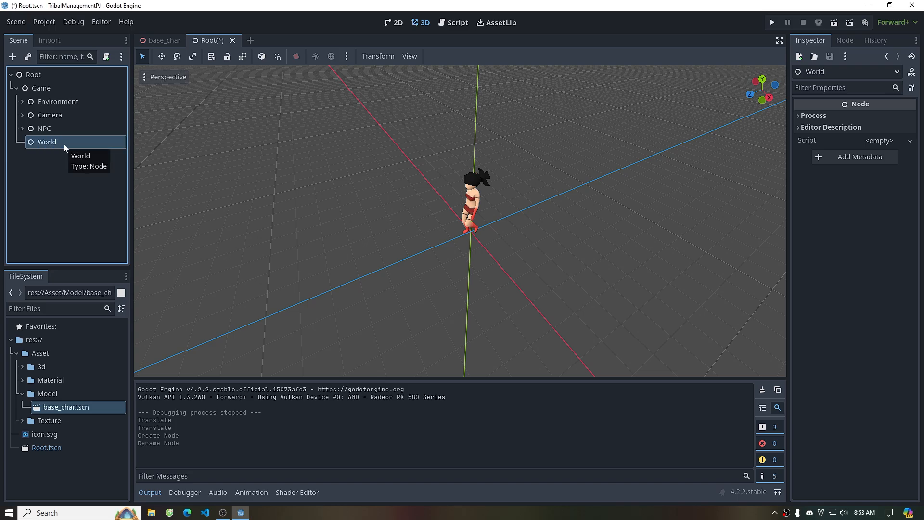
pyautogui.moveTo(61, 141); pyautogui.dragTo(57, 125)
# Add a MeshInstance3D node under World
pyautogui.rightClick(50, 129)
pyautogui.click(76, 137)
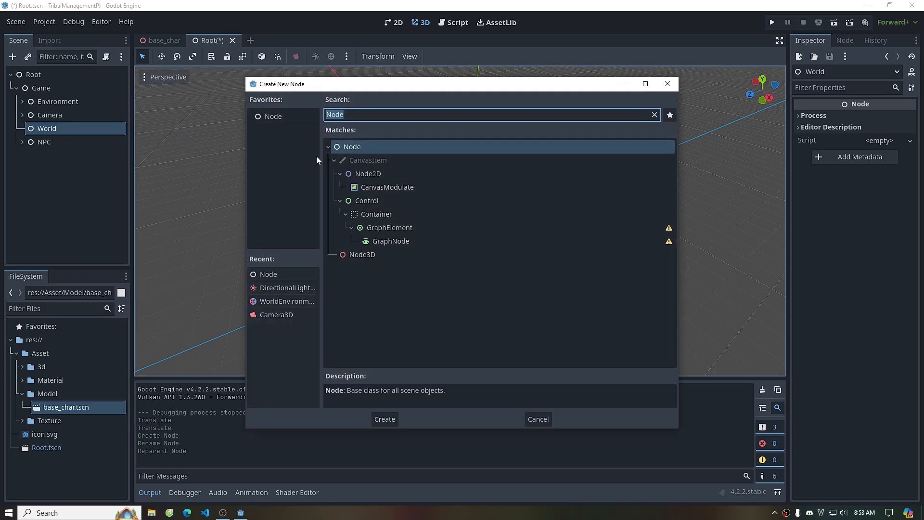
pyautogui.write('mé')
pyautogui.write('s')
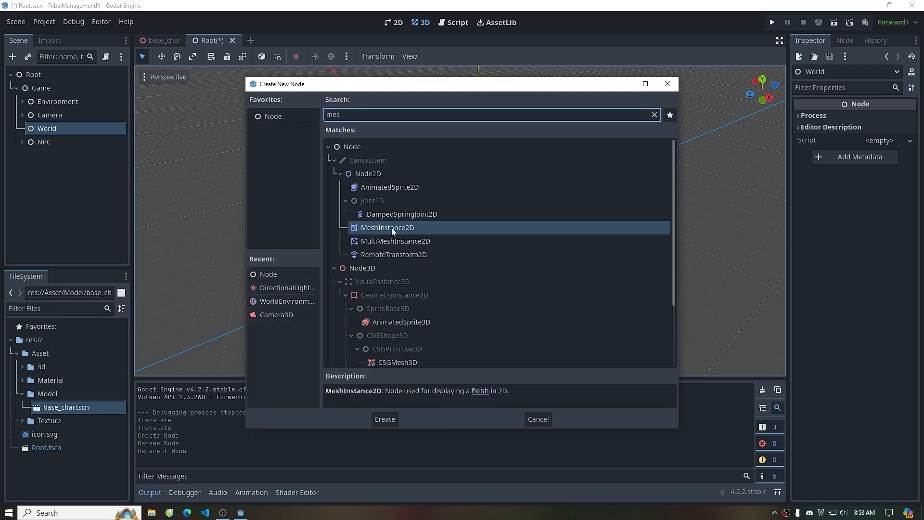
pyautogui.scroll(-3, 404, 284)
pyautogui.doubleClick(391, 294)
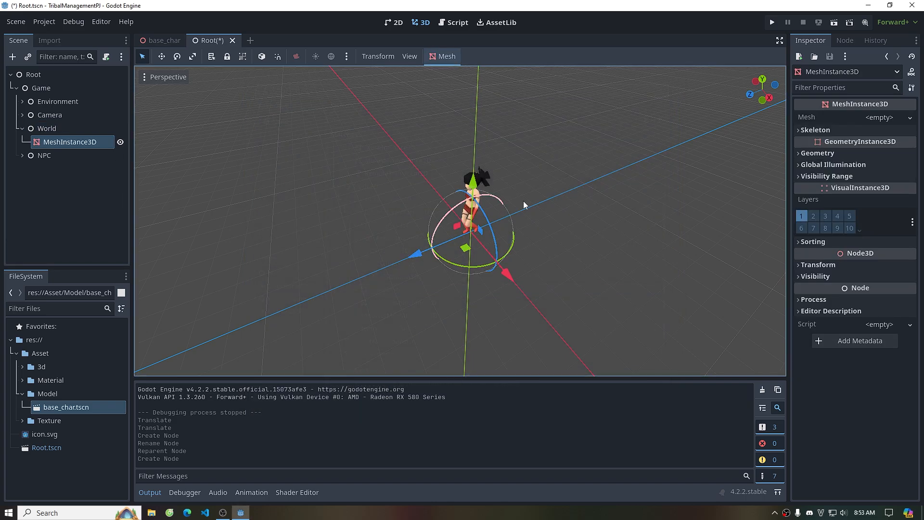
# Give the MeshInstance3D a new PlaneMesh and set its size to 500 by 500 m
pyautogui.click(879, 117)
pyautogui.click(852, 213)
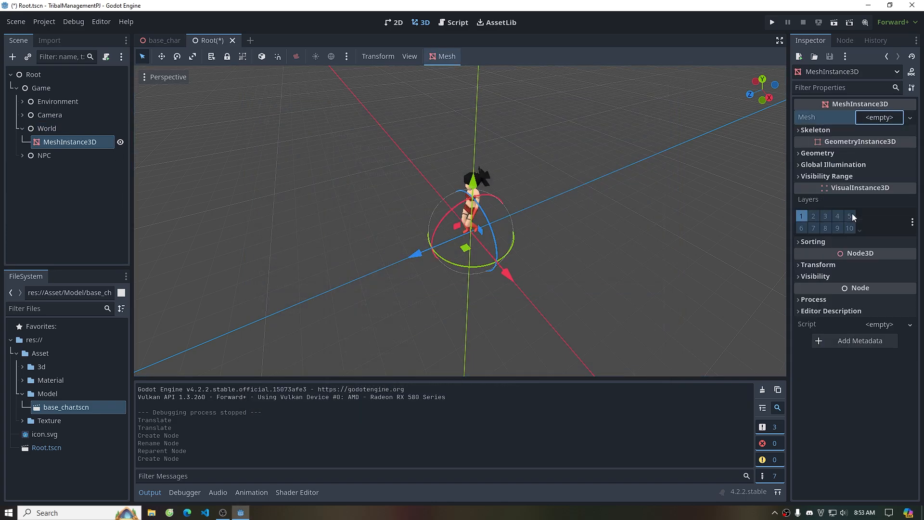
pyautogui.click(879, 204)
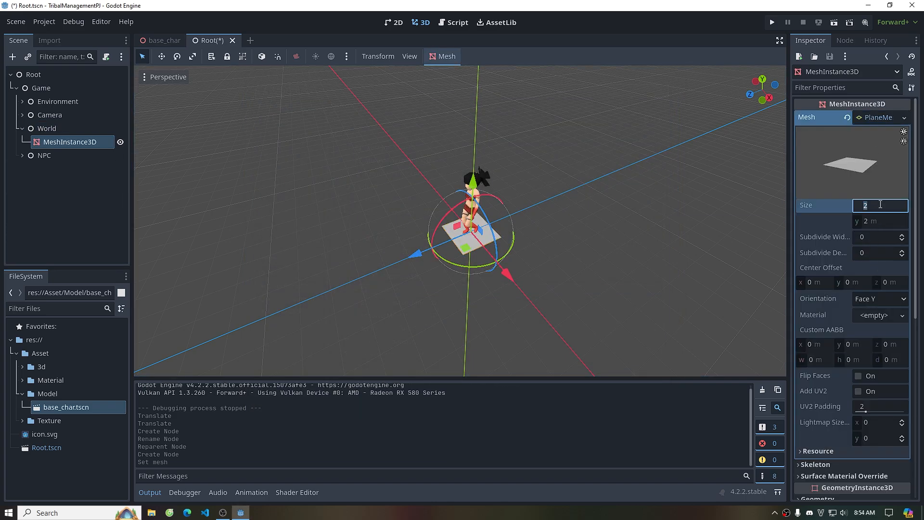
pyautogui.write('500')
pyautogui.click(878, 222)
pyautogui.press('Return')
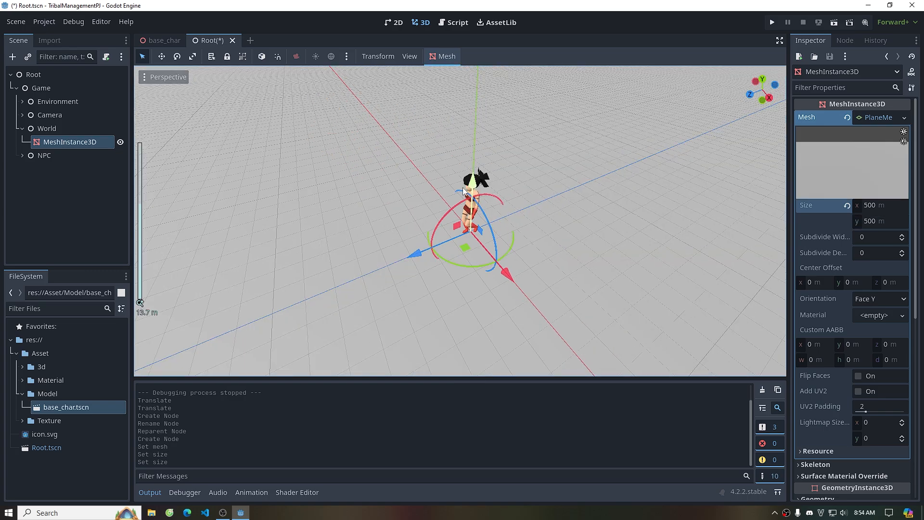
# Enable shadows on the DirectionalLight3D
pyautogui.click(21, 106)
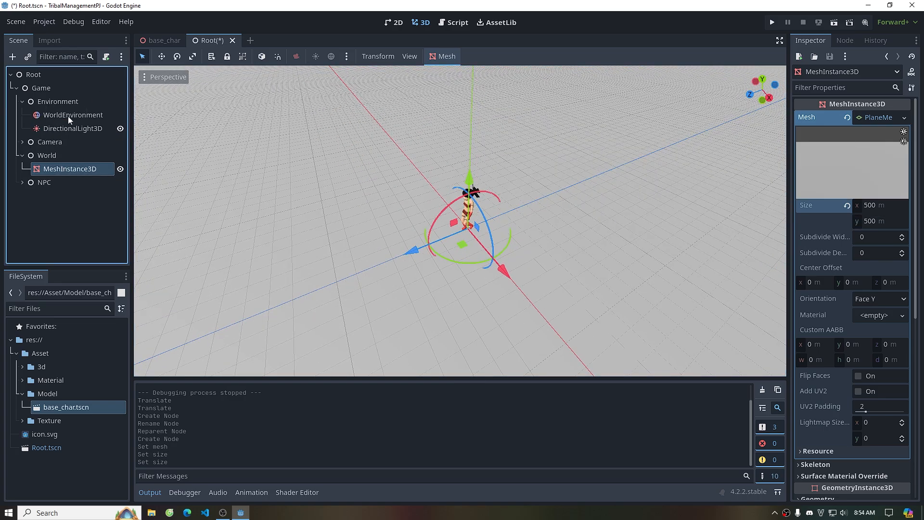
pyautogui.click(68, 128)
pyautogui.click(821, 153)
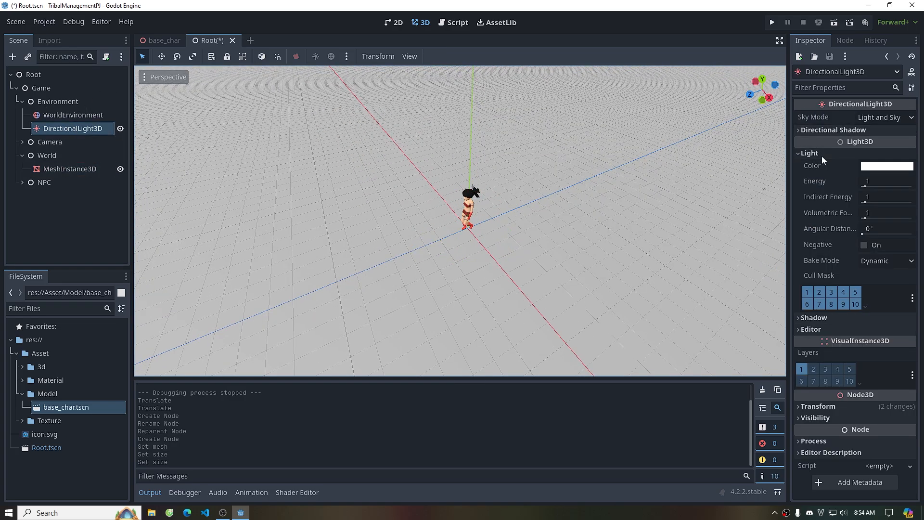
pyautogui.click(819, 318)
pyautogui.click(862, 332)
# Examine the character's shadow on the ground, test-run the project, and close the game window
pyautogui.scroll(3, 474, 222)
pyautogui.scroll(5, 475, 221)
pyautogui.moveTo(505, 222); pyautogui.dragTo(462, 205, button='middle')
pyautogui.click(772, 22)
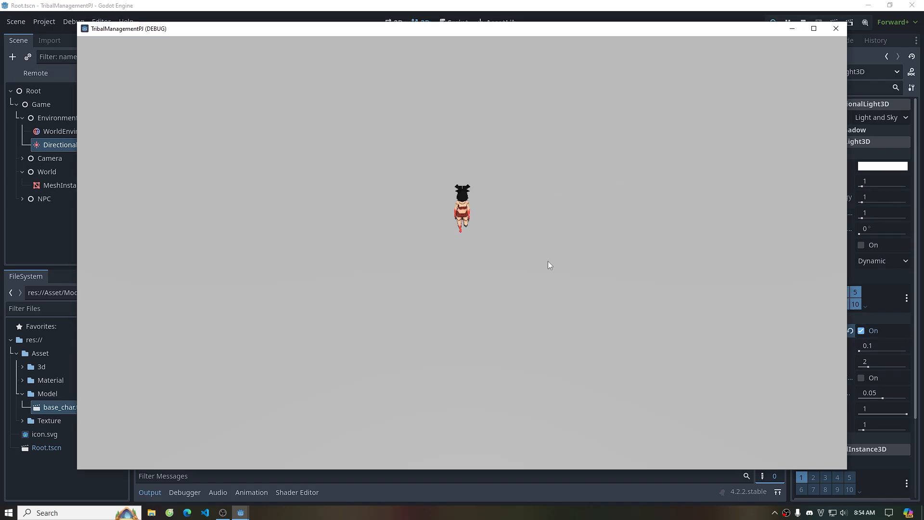
pyautogui.click(841, 32)
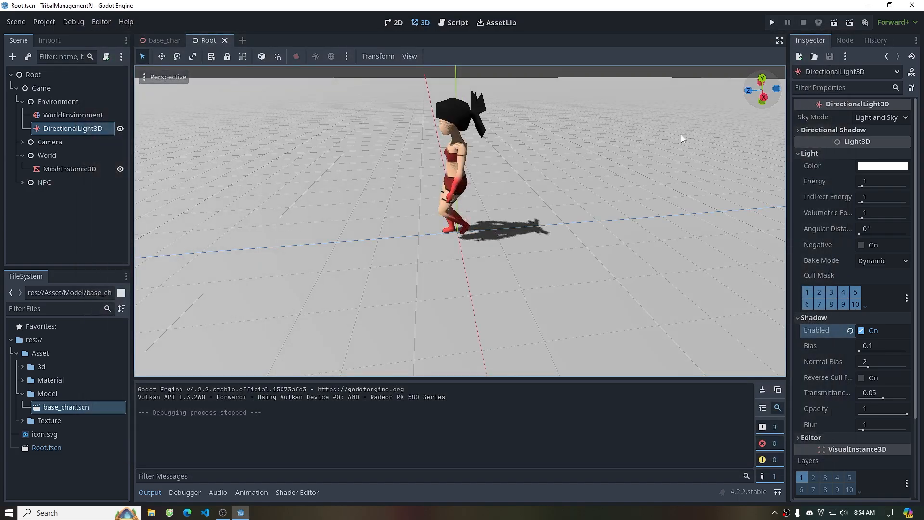
# Move the Environment and Camera nodes out of Game to sit directly under Root, above Game
pyautogui.moveTo(477, 215); pyautogui.dragTo(530, 265, button='middle')
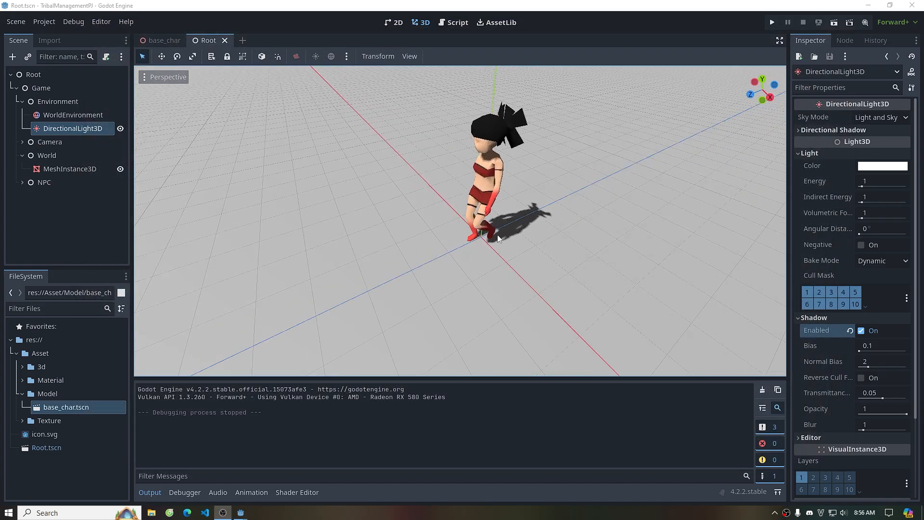
pyautogui.click(45, 100)
pyautogui.keyDown('shift'); pyautogui.click(52, 140); pyautogui.keyUp('shift')
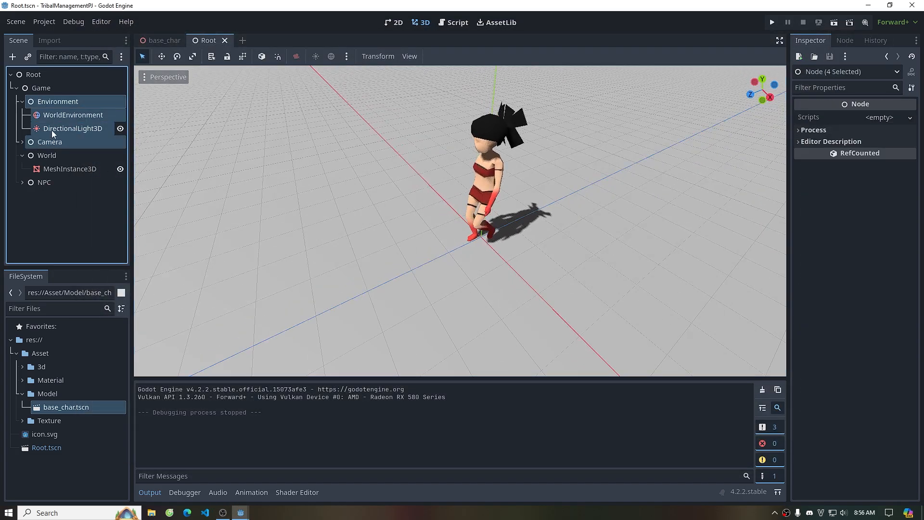
pyautogui.moveTo(44, 103); pyautogui.dragTo(43, 76)
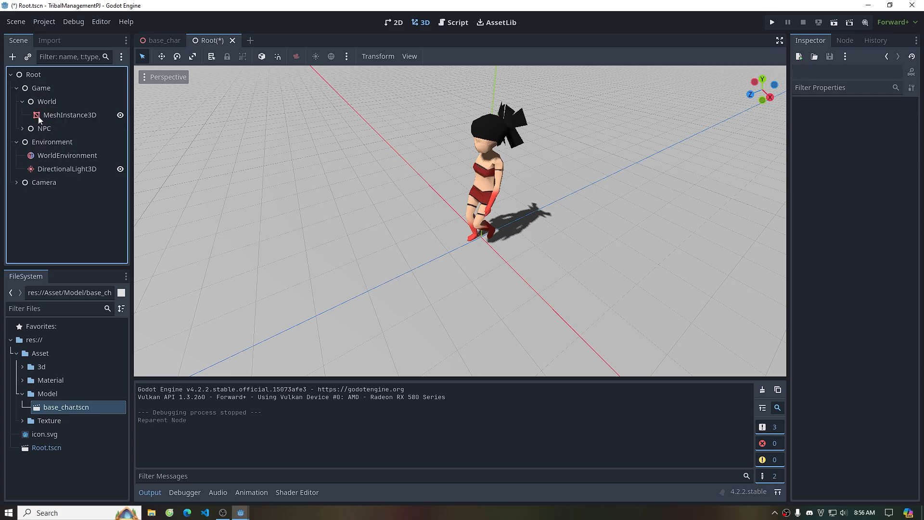
pyautogui.click(32, 142)
pyautogui.keyDown('shift'); pyautogui.click(43, 180); pyautogui.keyUp('shift')
pyautogui.moveTo(42, 168); pyautogui.dragTo(47, 83)
pyautogui.click(46, 141)
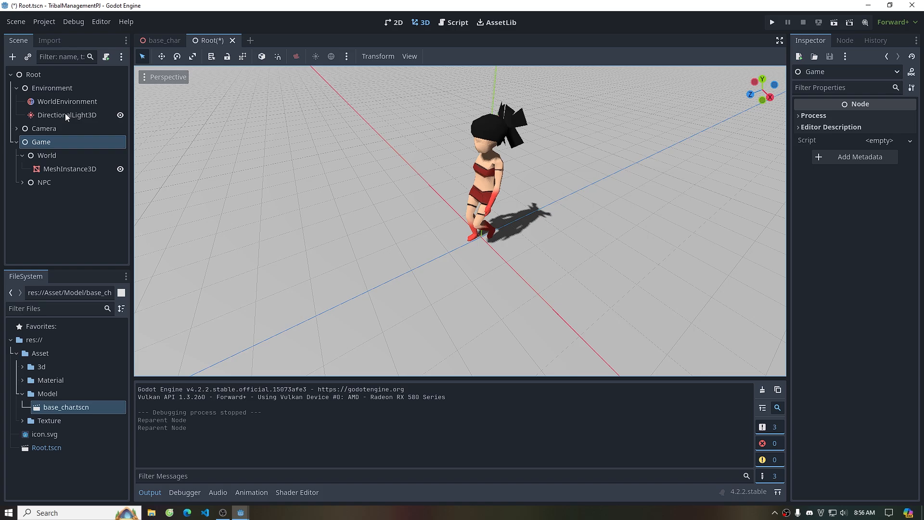
# Assign a new ShaderMaterial to the plane mesh of the MeshInstance3D under World
pyautogui.click(62, 114)
pyautogui.click(67, 169)
pyautogui.scroll(-5, 859, 293)
pyautogui.scroll(2, 858, 294)
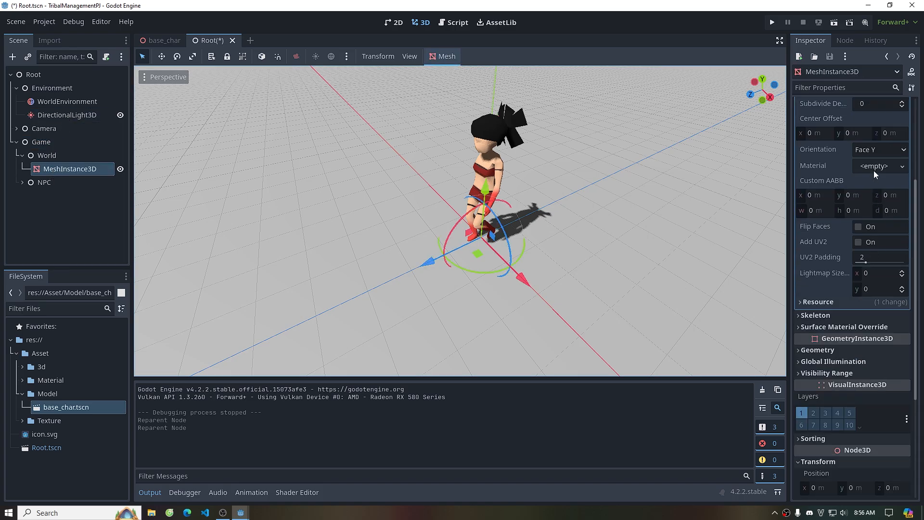
pyautogui.click(875, 169)
pyautogui.click(861, 208)
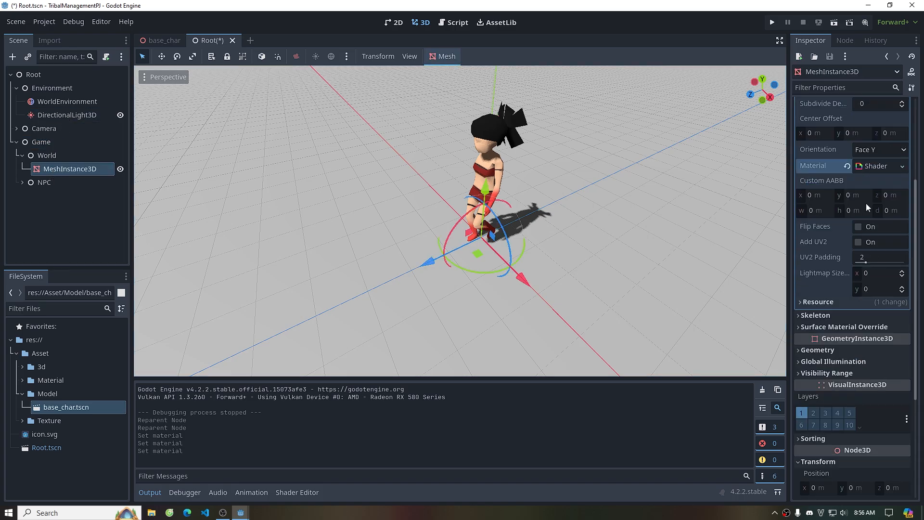
# Start a new shader for the ground material and set its location to a new folder named Shader inside res://Asset
pyautogui.click(879, 169)
pyautogui.click(881, 255)
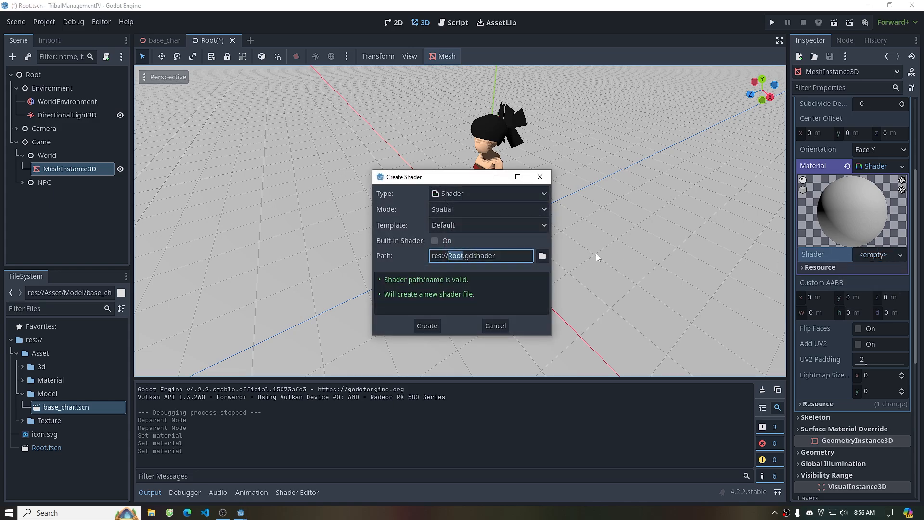
pyautogui.click(542, 255)
pyautogui.doubleClick(313, 149)
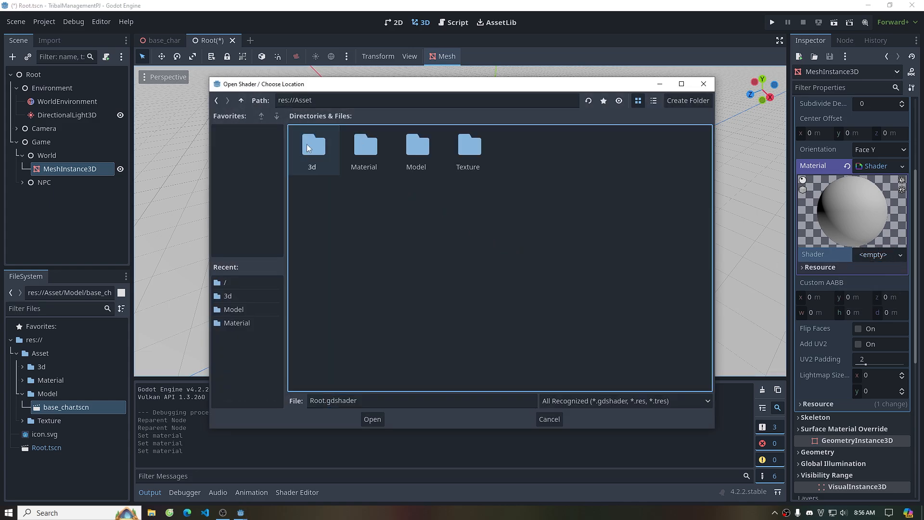
pyautogui.click(673, 101)
pyautogui.write('Shader')
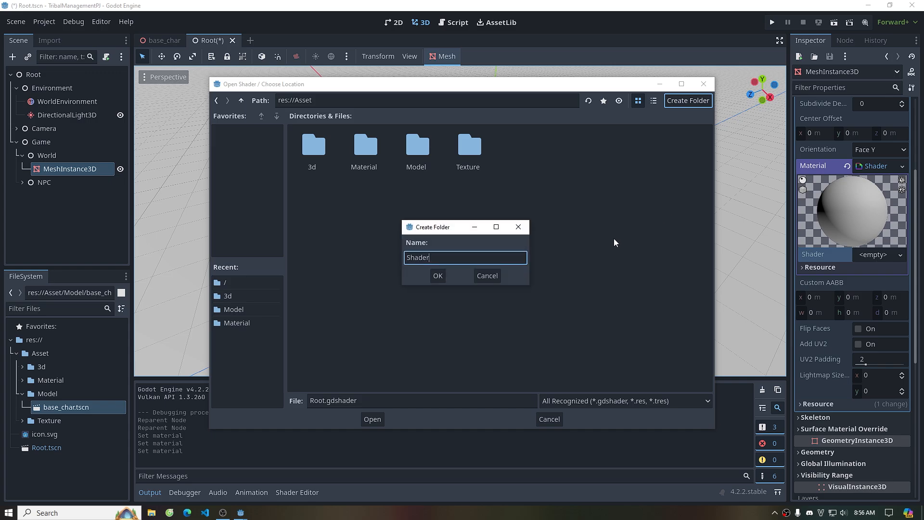
pyautogui.click(437, 276)
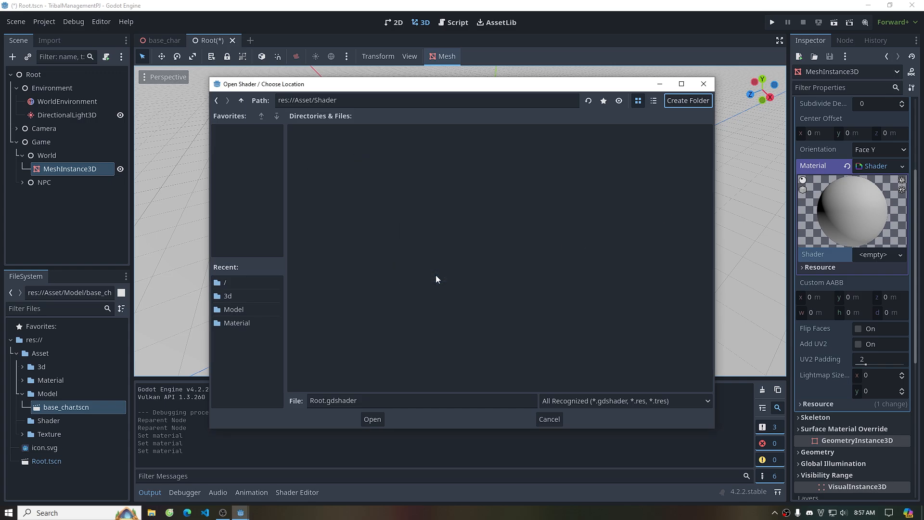
pyautogui.click(368, 419)
# Create the ground shader as a VisualShader saved as terrain.tres in res://Asset/Shader
pyautogui.click(469, 195)
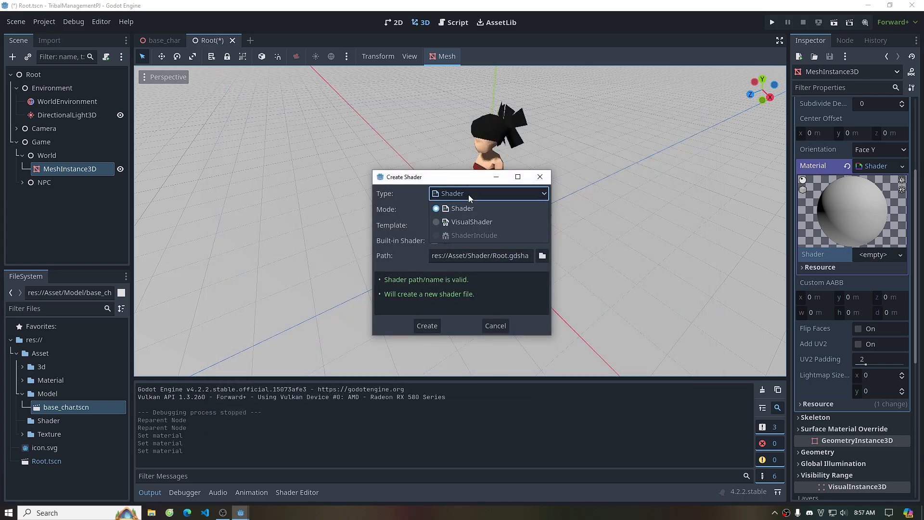
pyautogui.click(454, 224)
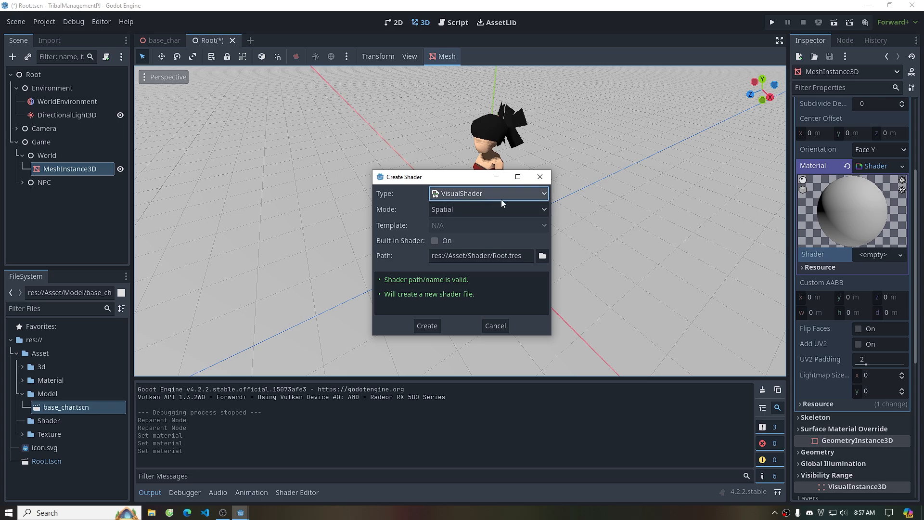
pyautogui.click(542, 256)
pyautogui.press('BackSpace')
pyautogui.write('terrain')
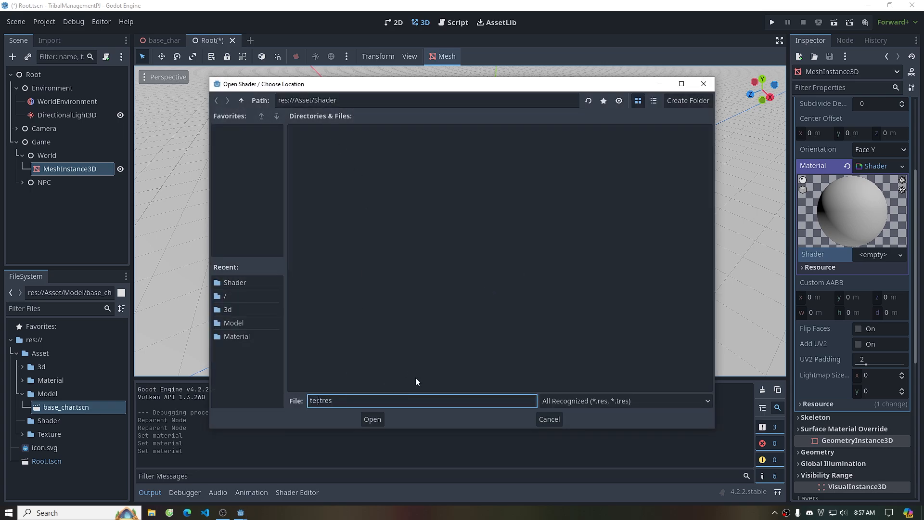
pyautogui.click(419, 349)
pyautogui.click(372, 419)
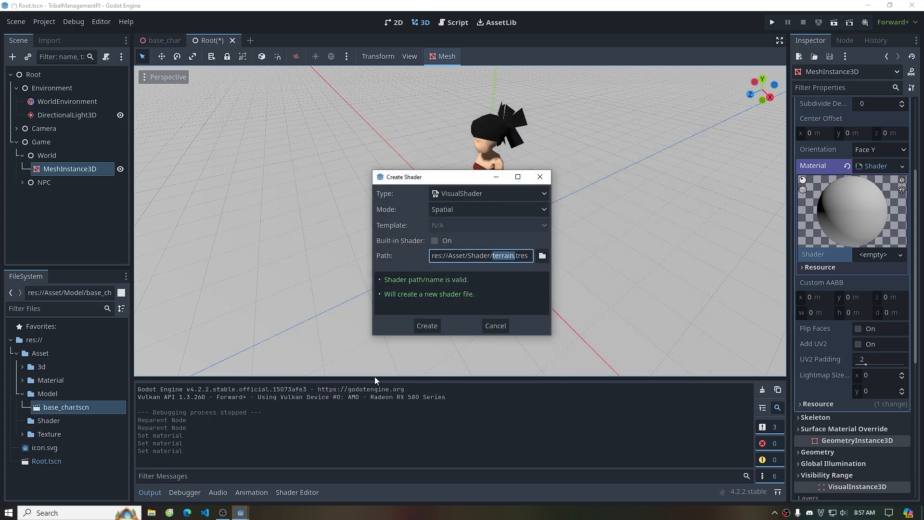
pyautogui.click(424, 324)
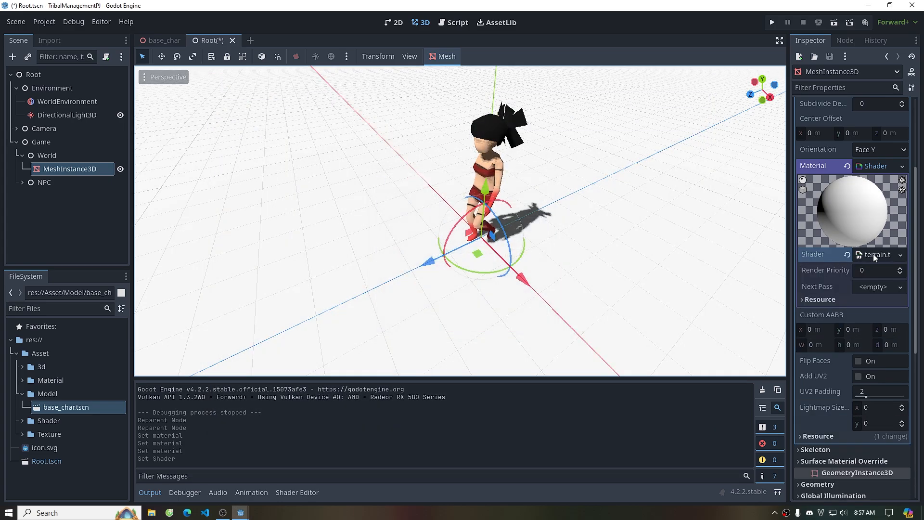
# Open the terrain shader graph for editing, enlarge its workspace, and add a UVFunc node well before the Output node
pyautogui.click(874, 254)
pyautogui.moveTo(532, 337); pyautogui.dragTo(529, 195)
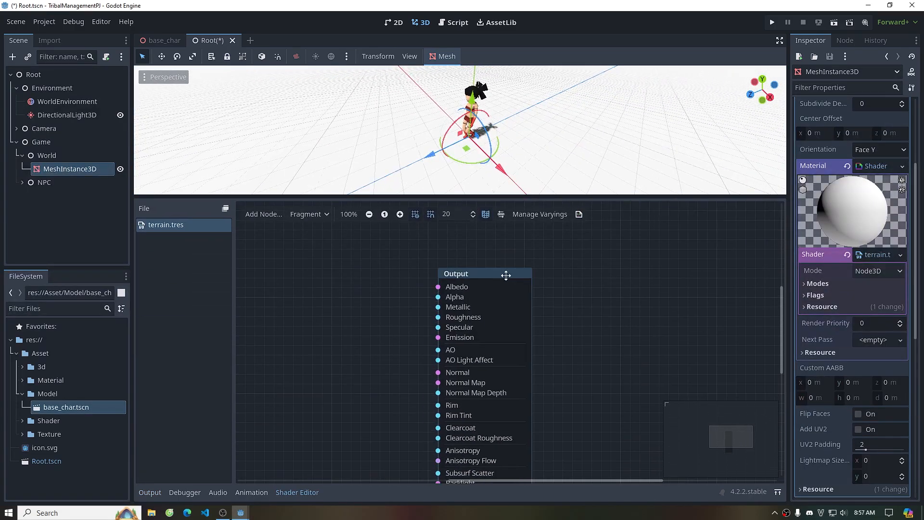
pyautogui.scroll(-1, 613, 281)
pyautogui.rightClick(372, 279)
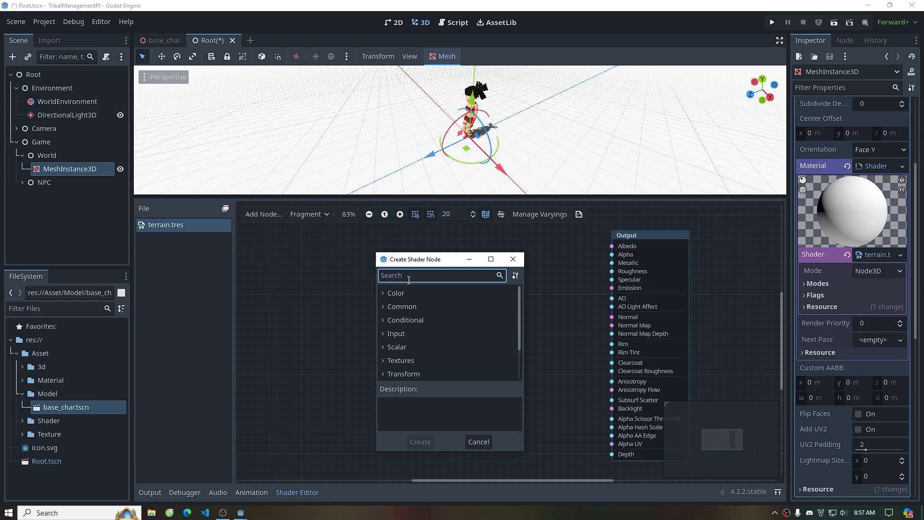
pyautogui.write('uvf')
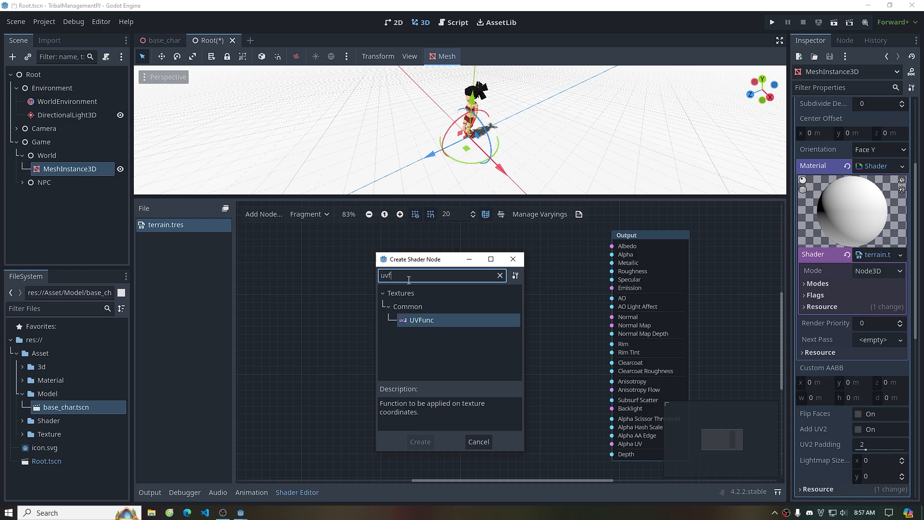
pyautogui.click(415, 322)
pyautogui.click(419, 443)
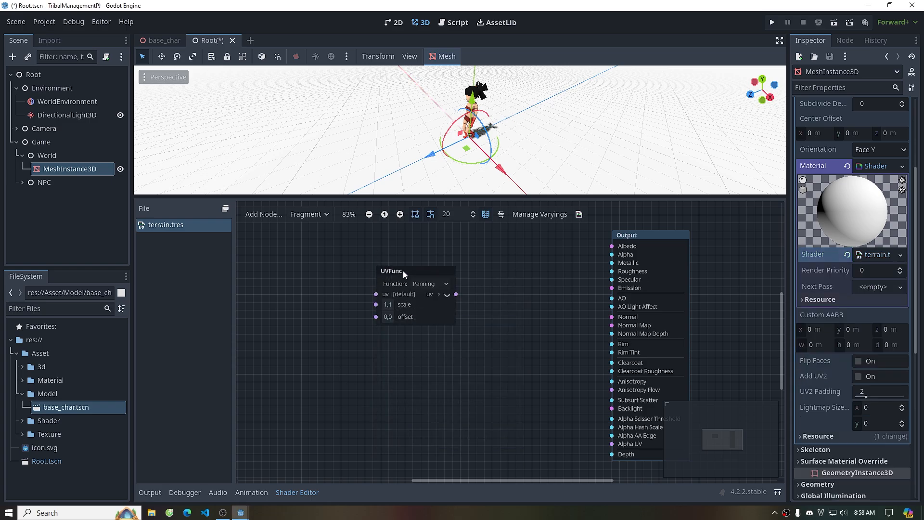
pyautogui.moveTo(403, 270); pyautogui.dragTo(291, 264)
# Add a Texture2D node fed by the UVFunc node's uv output
pyautogui.moveTo(334, 290); pyautogui.dragTo(403, 292)
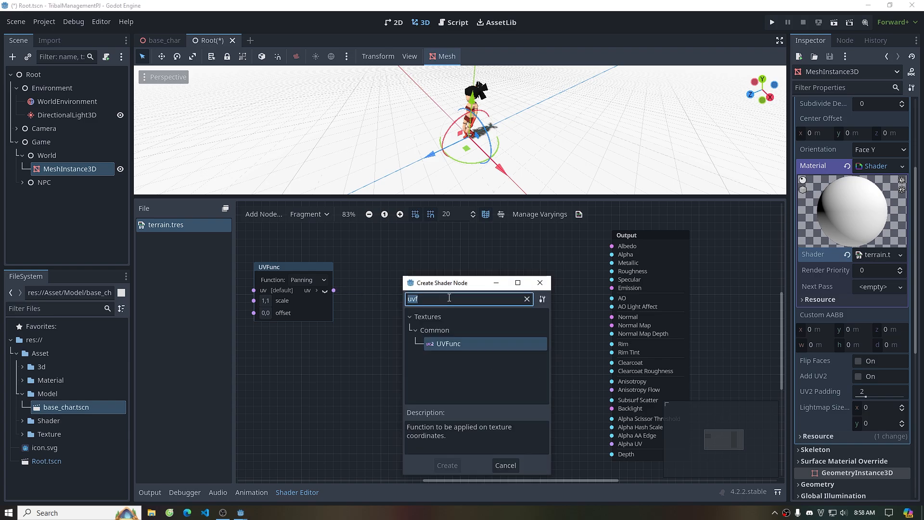
pyautogui.write('text')
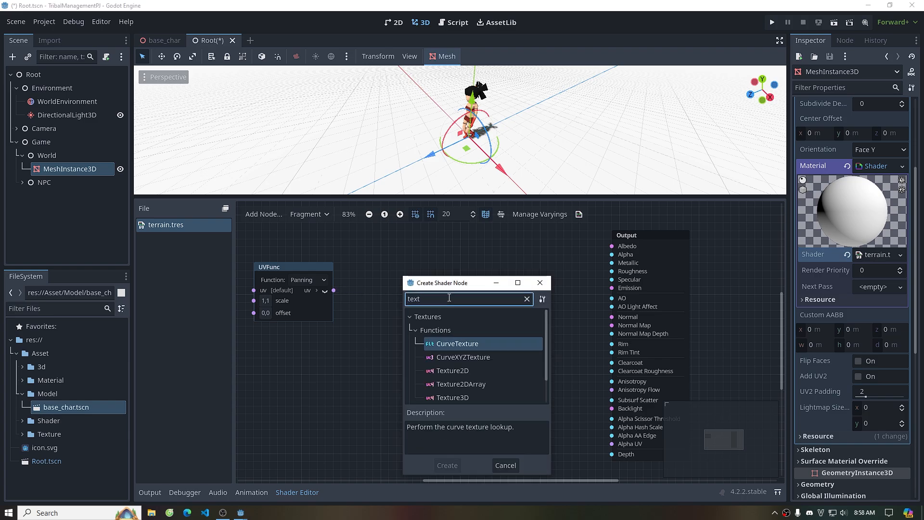
pyautogui.click(464, 371)
pyautogui.click(446, 464)
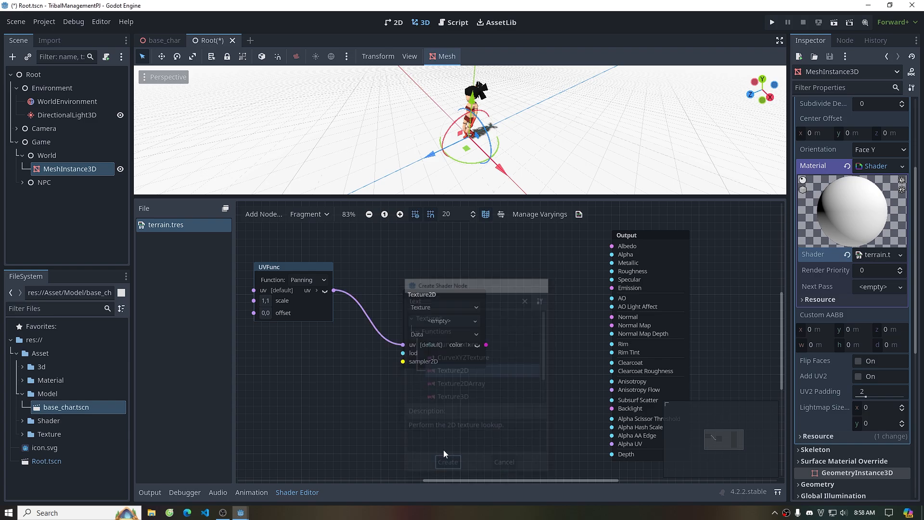
# Assign icon.svg to the Texture2D node and connect its color output to the Output node's Albedo
pyautogui.click(461, 320)
pyautogui.click(377, 484)
pyautogui.click(377, 238)
pyautogui.press('Return')
pyautogui.moveTo(428, 292); pyautogui.dragTo(428, 260)
pyautogui.moveTo(458, 309); pyautogui.dragTo(612, 246)
pyautogui.scroll(5, 495, 134)
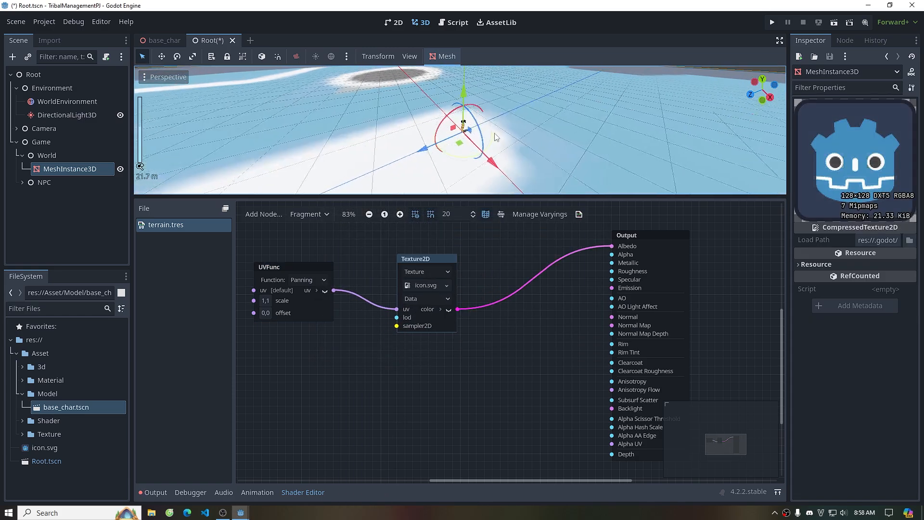
# Set the UVFunc scale to 200, 200 and its function to Scaling
pyautogui.click(265, 300)
pyautogui.click(302, 318)
pyautogui.write('200')
pyautogui.click(293, 335)
pyautogui.write('200')
pyautogui.press('Return')
pyautogui.click(310, 281)
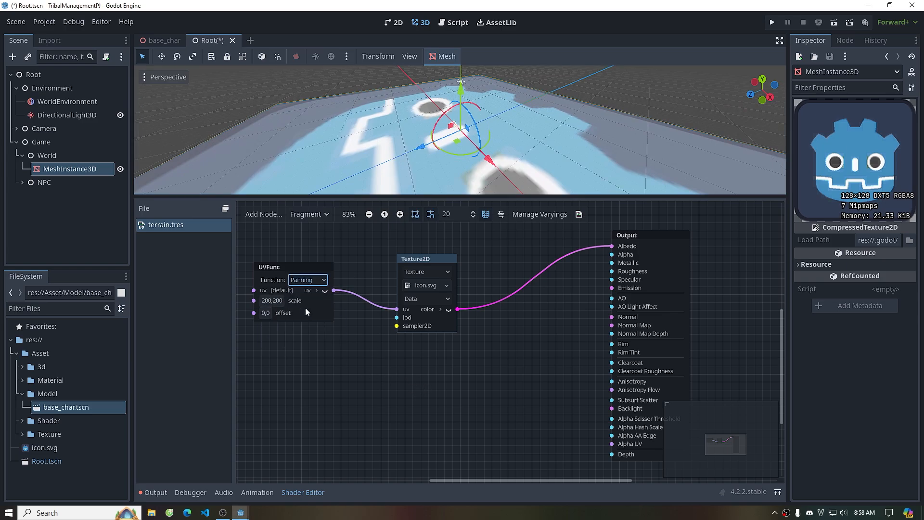
pyautogui.click(305, 307)
# Add a Vector4 Mix node to the terrain shader graph
pyautogui.scroll(15, 420, 120)
pyautogui.moveTo(426, 120); pyautogui.dragTo(462, 158, button='middle')
pyautogui.scroll(8, 462, 158)
pyautogui.rightClick(510, 339)
pyautogui.click(522, 345)
pyautogui.write('mix')
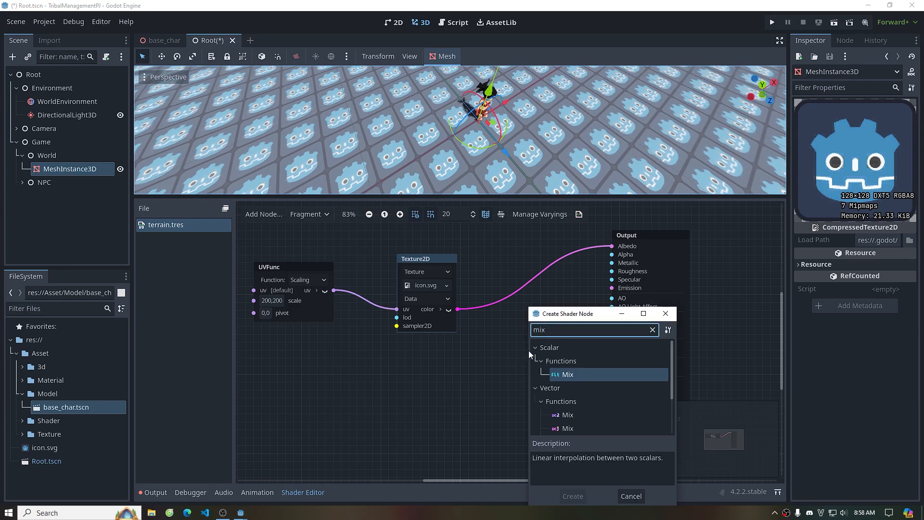
pyautogui.press('Down')
pyautogui.press('Down')
pyautogui.press('Down')
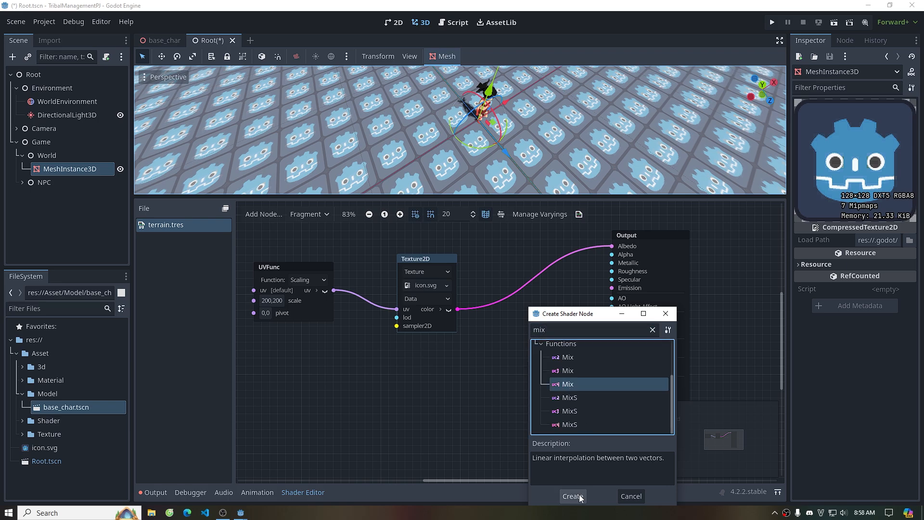
pyautogui.click(573, 497)
# Wire the Mix node between the Texture2D color and Albedo, with a ColorConstant node feeding its b input
pyautogui.moveTo(565, 348); pyautogui.dragTo(515, 352)
pyautogui.moveTo(457, 310); pyautogui.dragTo(484, 347)
pyautogui.moveTo(561, 348); pyautogui.dragTo(612, 246)
pyautogui.moveTo(530, 315); pyautogui.dragTo(538, 289)
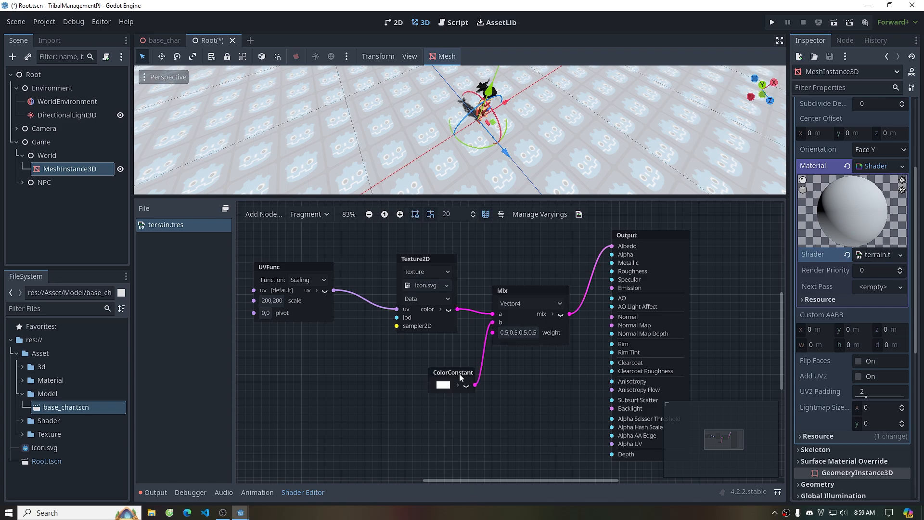
pyautogui.moveTo(460, 374); pyautogui.dragTo(427, 350)
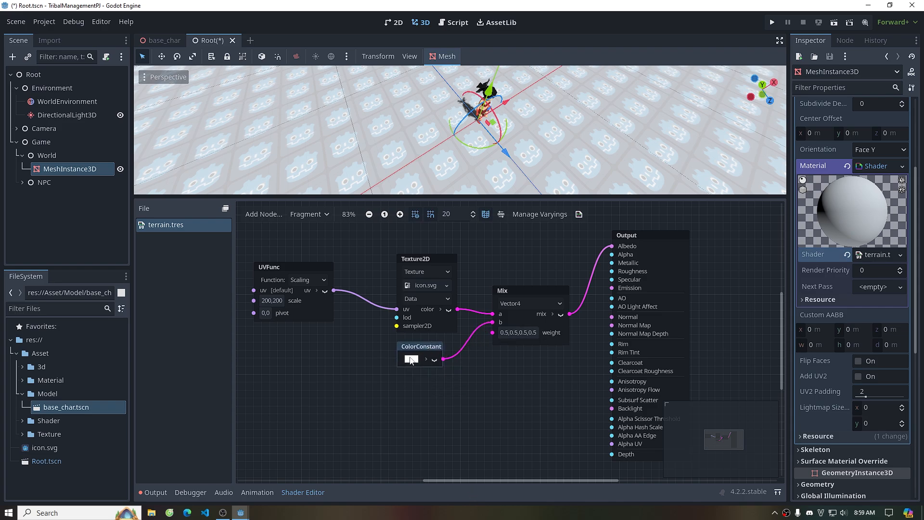
# Set the ColorConstant node's colour to teal, hex 078984
pyautogui.click(409, 358)
pyautogui.click(478, 141)
pyautogui.click(346, 129)
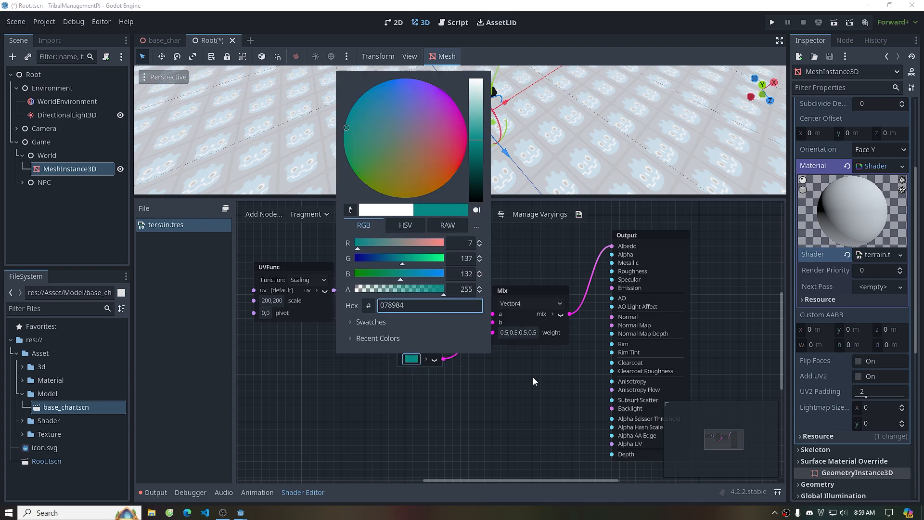
pyautogui.click(512, 339)
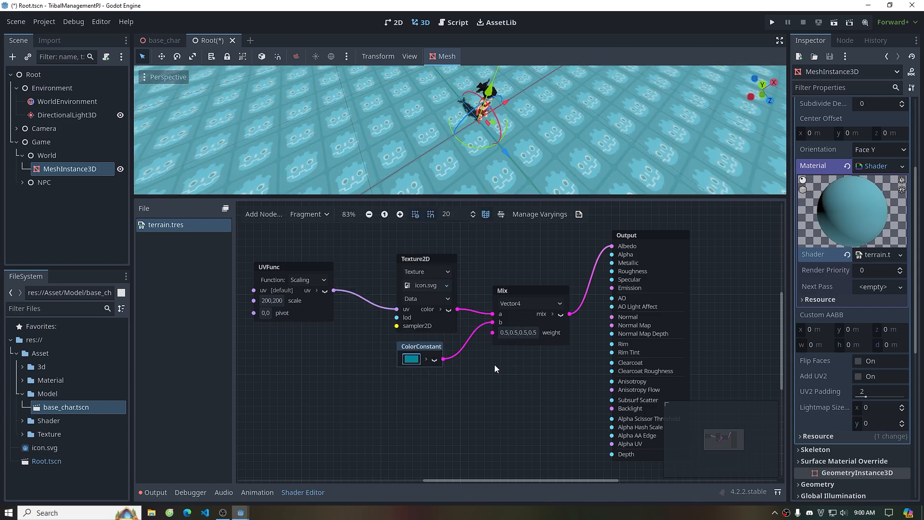
# Change the ColorConstant node's colour to a green around hex 008e51
pyautogui.click(412, 358)
pyautogui.moveTo(363, 126); pyautogui.dragTo(340, 170)
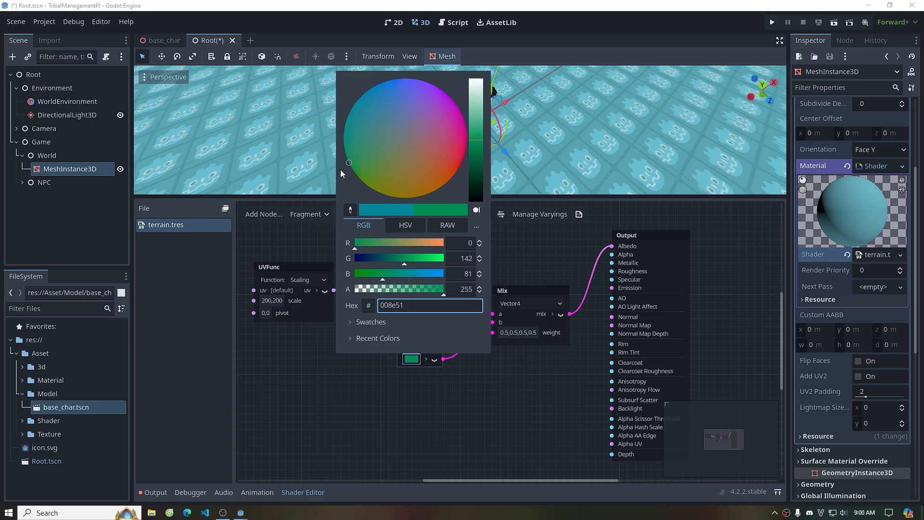
pyautogui.click(465, 395)
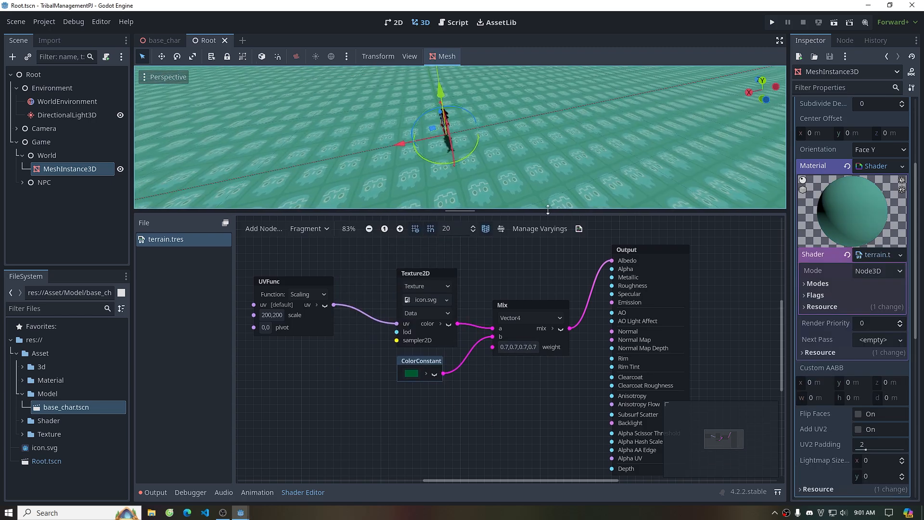
# Rearrange the shader nodes to make room and duplicate the ColorConstant and Mix pair
pyautogui.moveTo(423, 357); pyautogui.dragTo(430, 387)
pyautogui.moveTo(432, 268); pyautogui.dragTo(386, 252)
pyautogui.moveTo(553, 431); pyautogui.dragTo(446, 284)
pyautogui.hotkey('ctrl', 'c')
pyautogui.hotkey('ctrl', 'v')
pyautogui.moveTo(513, 254); pyautogui.dragTo(458, 253)
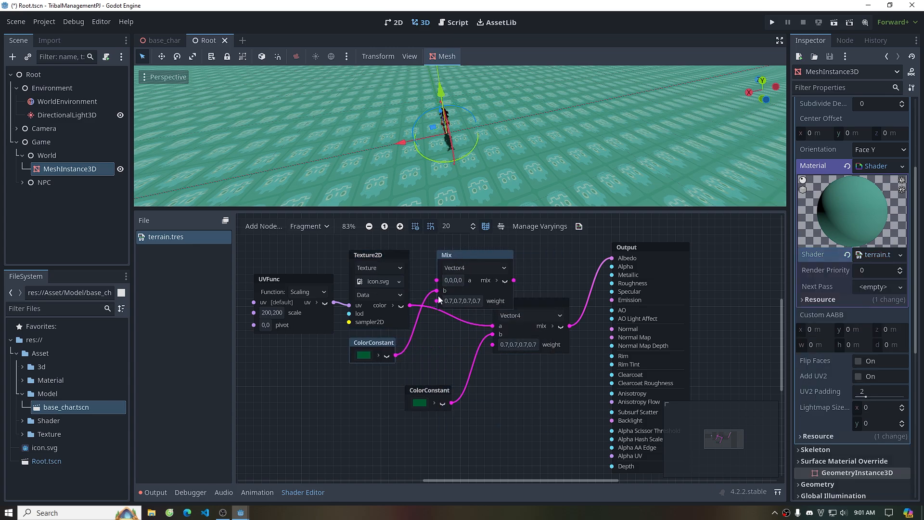
# Insert the duplicated Mix between Texture2D and the original Mix's a input, and set its ColorConstant to black
pyautogui.moveTo(435, 286); pyautogui.dragTo(437, 279)
pyautogui.moveTo(514, 279); pyautogui.dragTo(563, 302)
pyautogui.click(364, 355)
pyautogui.moveTo(429, 149); pyautogui.dragTo(530, 383)
pyautogui.click(530, 383)
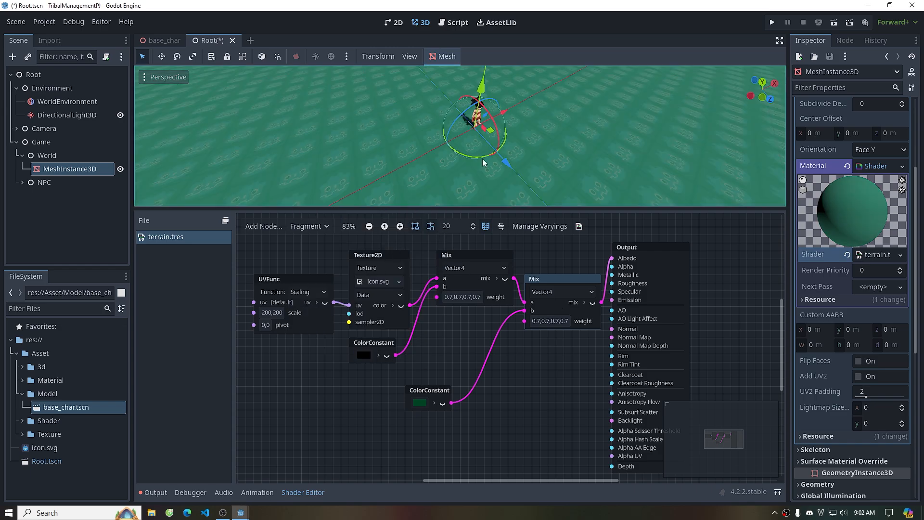
# Test-run the project to check the ground shader, close the game window, and enlarge the 3D viewport
pyautogui.click(773, 22)
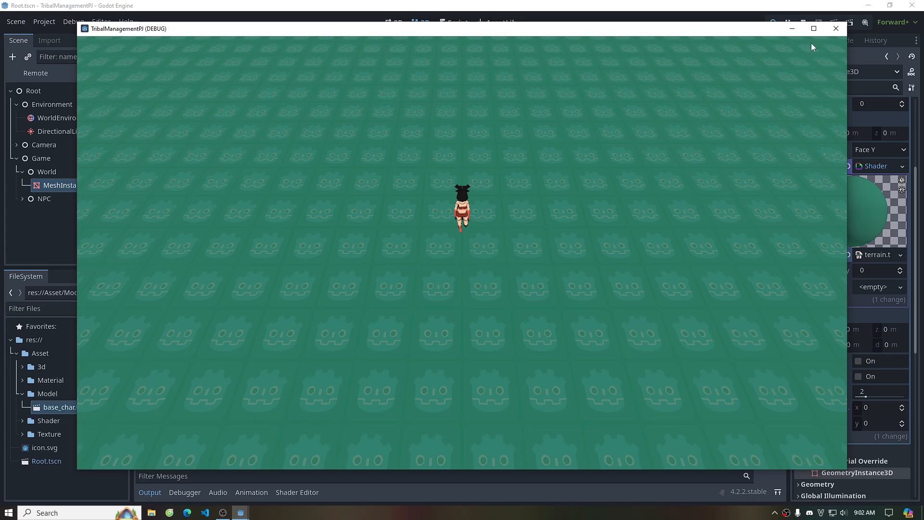
pyautogui.click(829, 30)
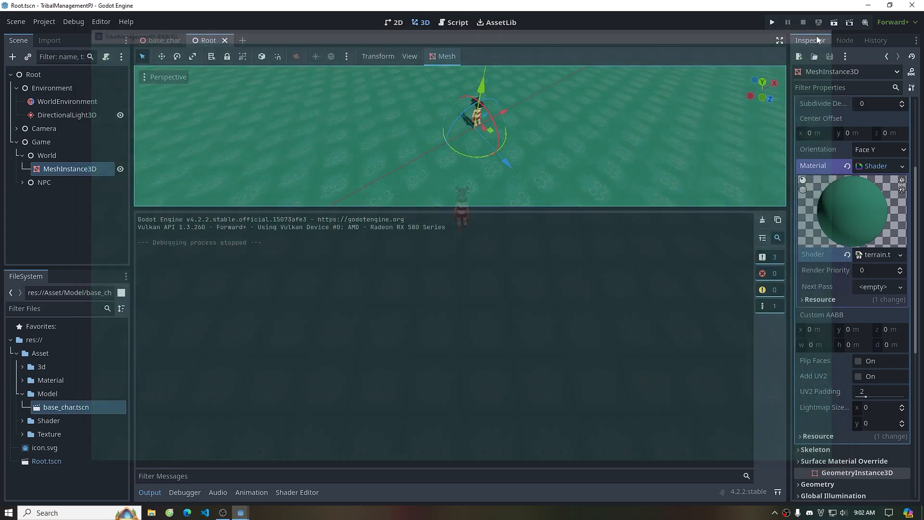
pyautogui.moveTo(491, 208); pyautogui.dragTo(492, 378)
# Save the plane's ShaderMaterial as terrain_mat.tres in res://Asset/Shader
pyautogui.scroll(5, 854, 175)
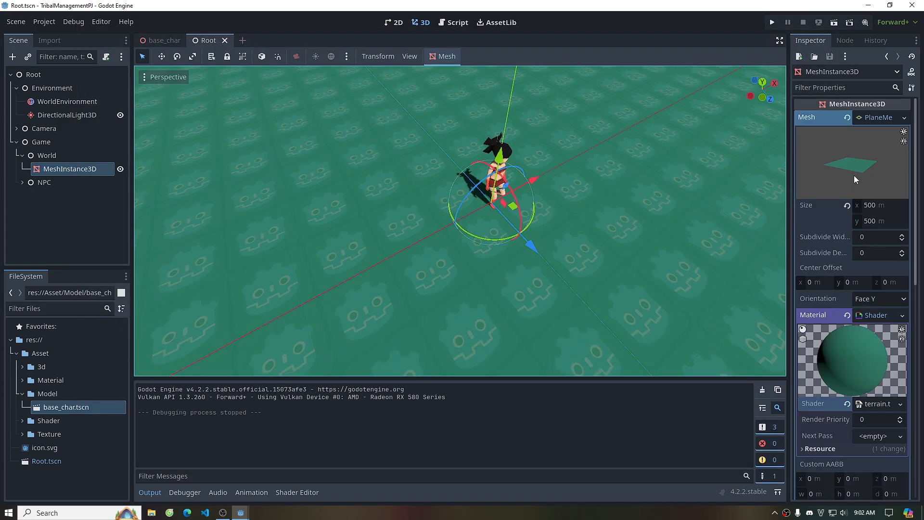
pyautogui.rightClick(871, 316)
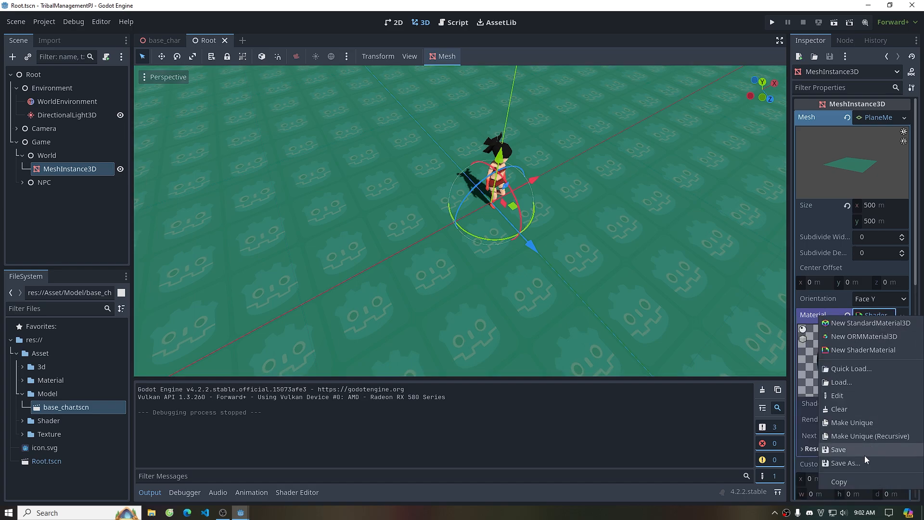
pyautogui.click(863, 458)
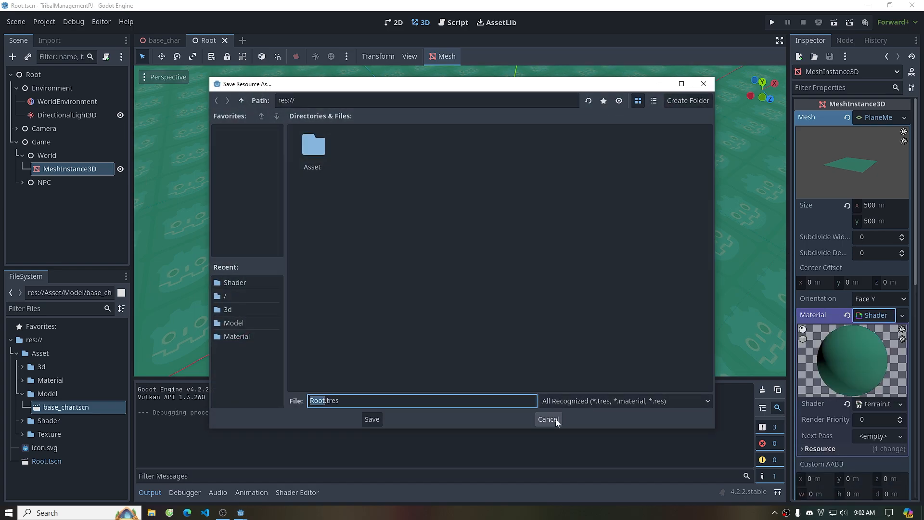
pyautogui.doubleClick(312, 147)
pyautogui.doubleClick(471, 147)
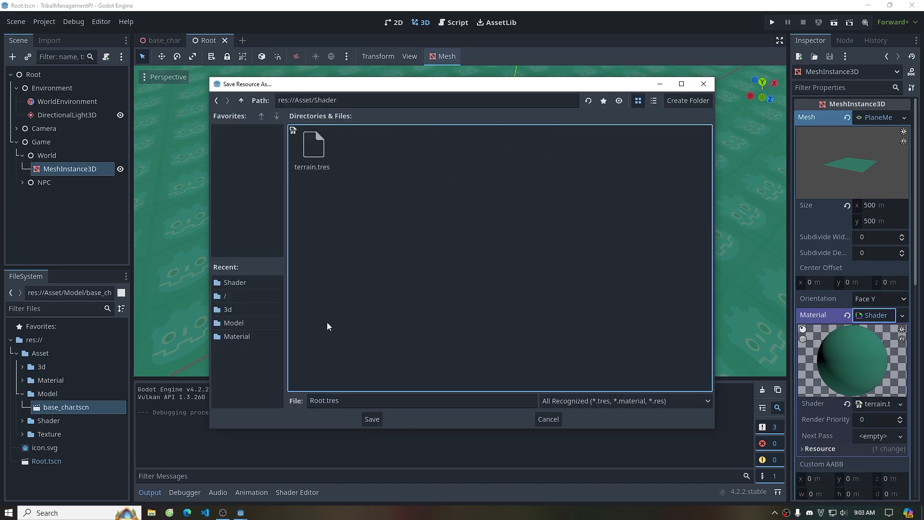
pyautogui.click(318, 144)
pyautogui.write('_mat')
pyautogui.click(357, 230)
pyautogui.click(378, 419)
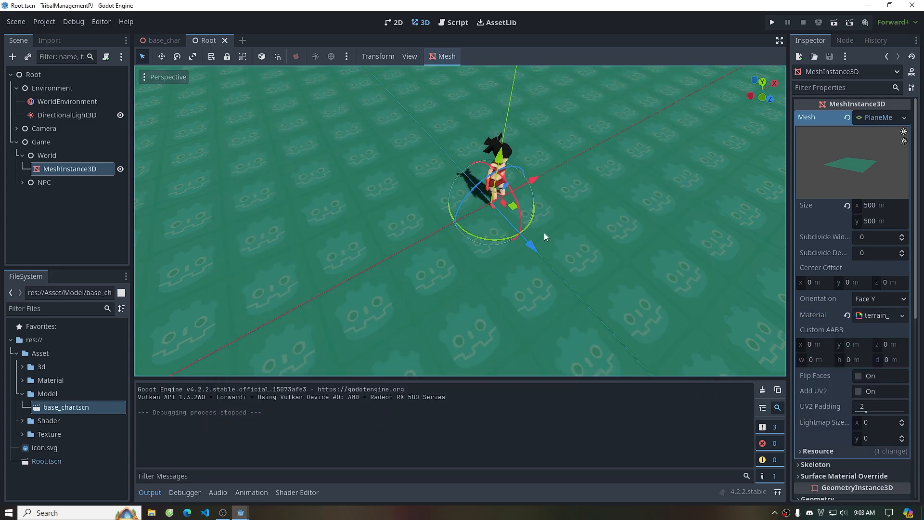
pyautogui.scroll(-5, 574, 256)
pyautogui.moveTo(574, 256); pyautogui.dragTo(510, 232, button='middle')
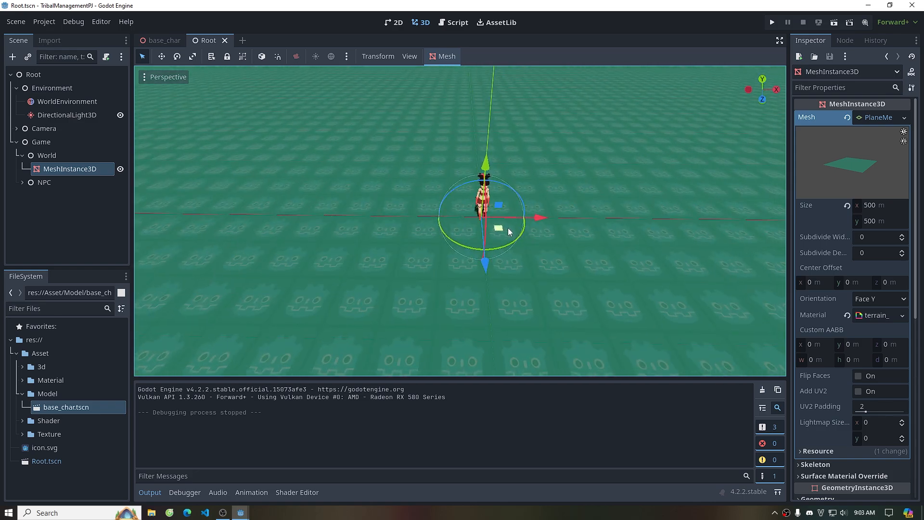
pyautogui.hotkey('alt', 'Tab')
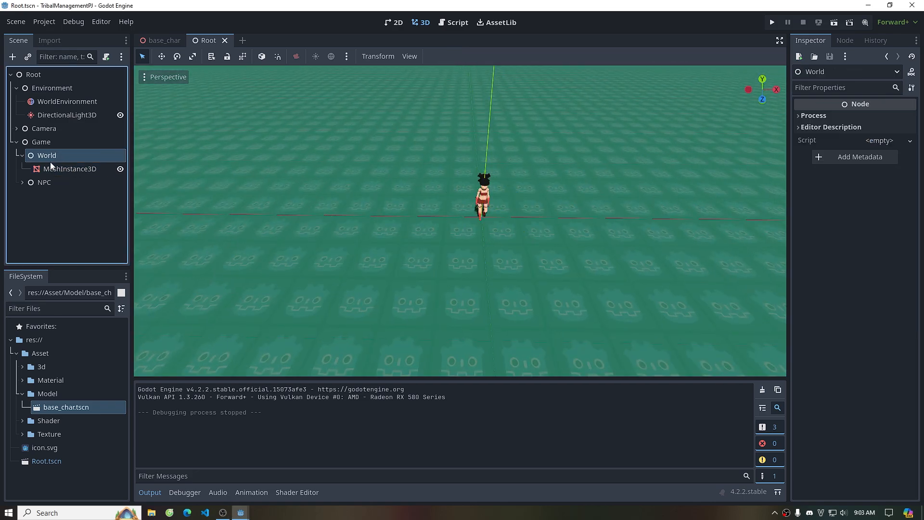
# Open the BaseCharacter instance under NPC as its own scene for editing
pyautogui.click(22, 182)
pyautogui.click(65, 196)
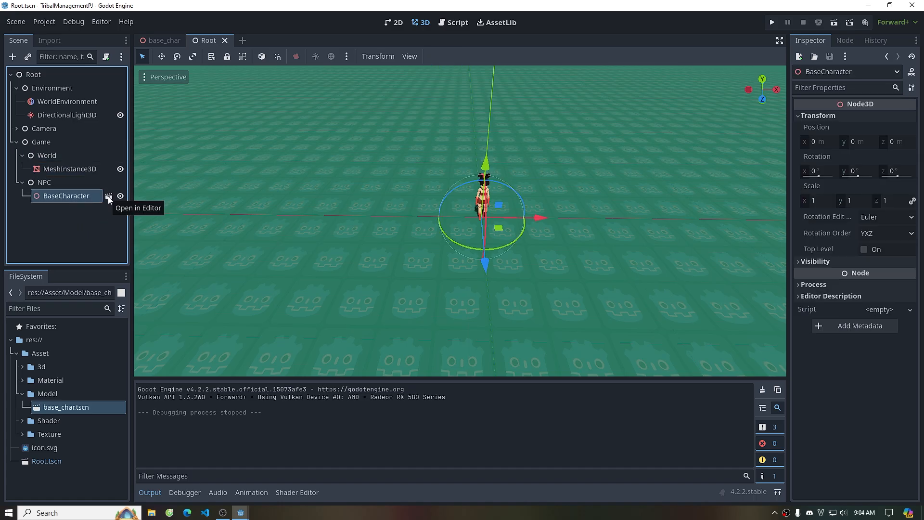
pyautogui.click(109, 197)
pyautogui.moveTo(476, 235); pyautogui.dragTo(556, 224, button='middle')
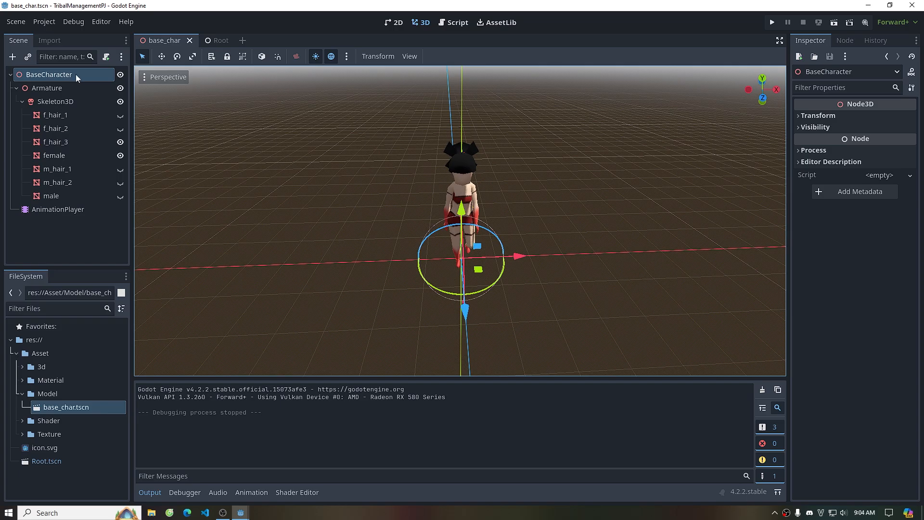
# Start attaching a new script to the BaseCharacter node and create a folder named Script in res://Asset for it
pyautogui.click(106, 56)
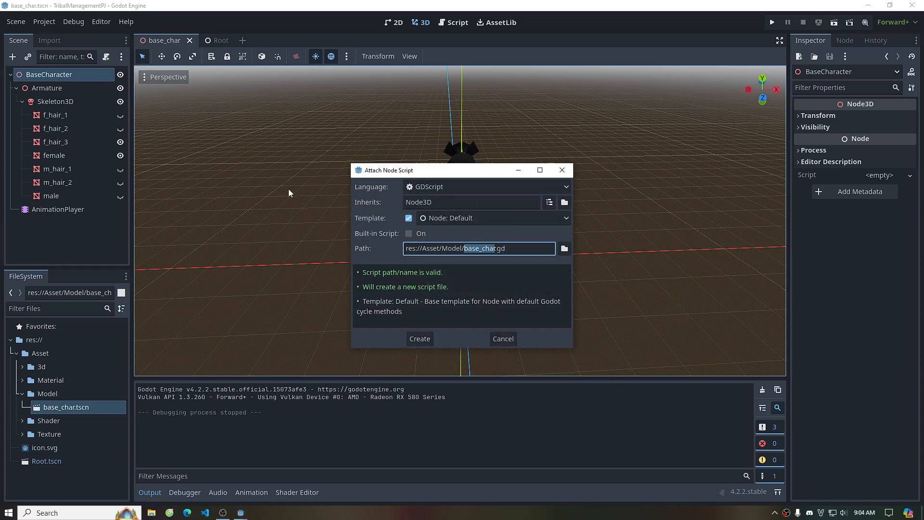
pyautogui.click(564, 248)
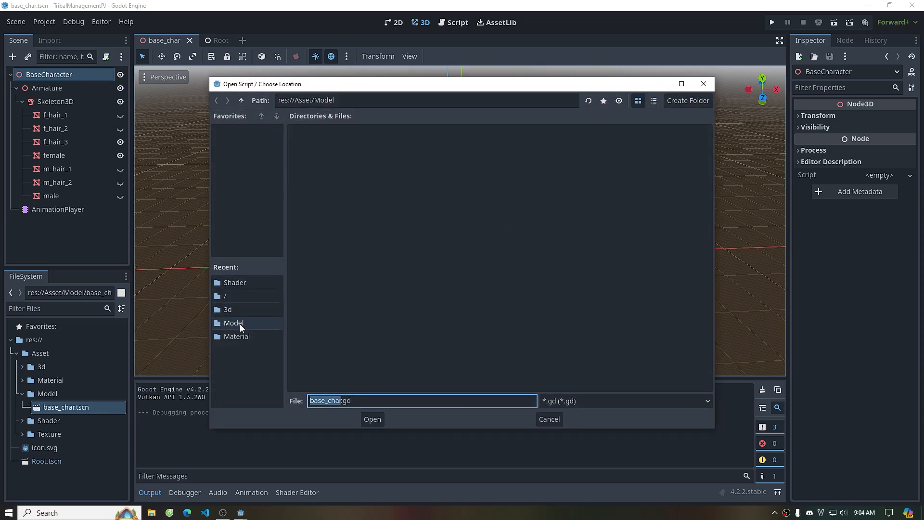
pyautogui.click(241, 100)
pyautogui.click(687, 100)
pyautogui.write('Script')
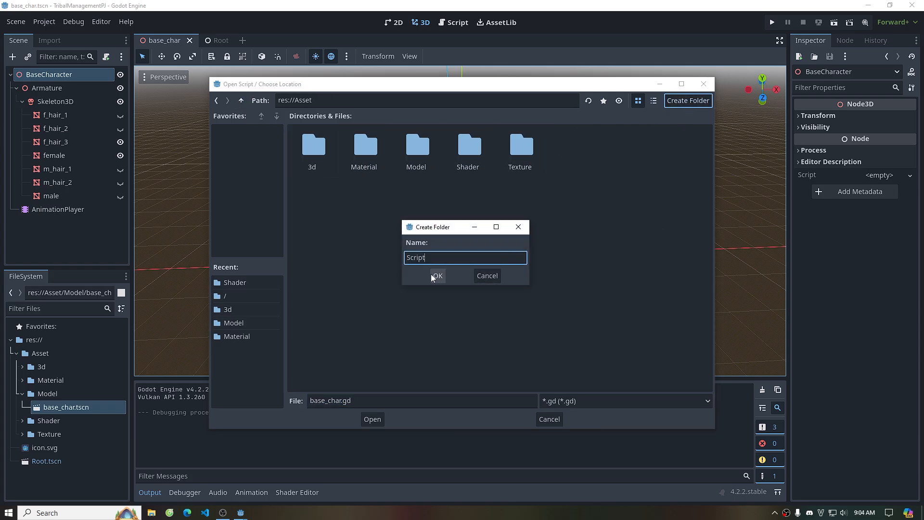
pyautogui.click(432, 277)
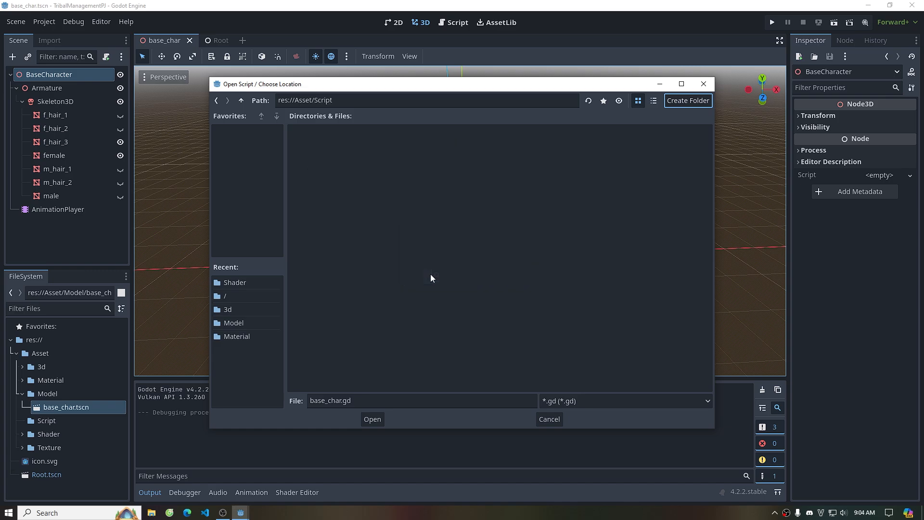
# Name the script file NPC in res://Asset/Script and create it from the default Node template
pyautogui.click(344, 401)
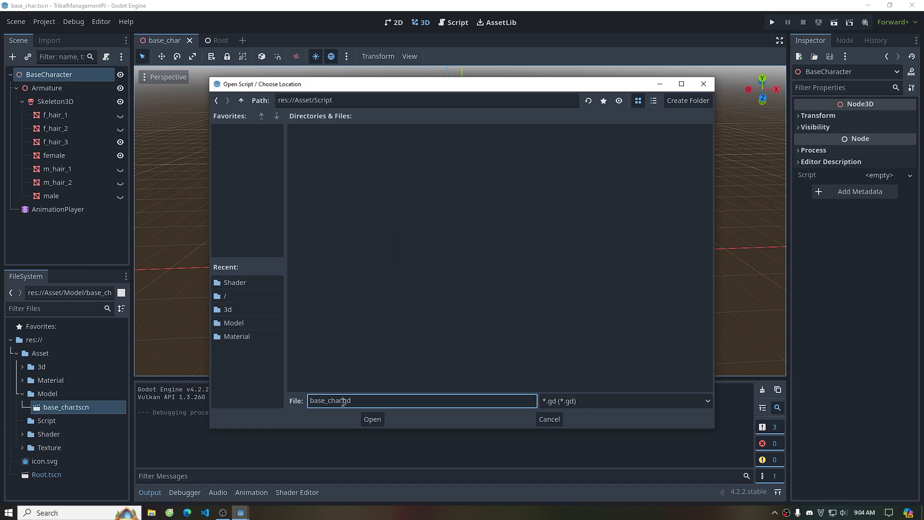
pyautogui.hotkey('shift', 'Home')
pyautogui.press('BackSpace')
pyautogui.hotkey('ctrl', 'a')
pyautogui.write('NPC')
pyautogui.click(477, 337)
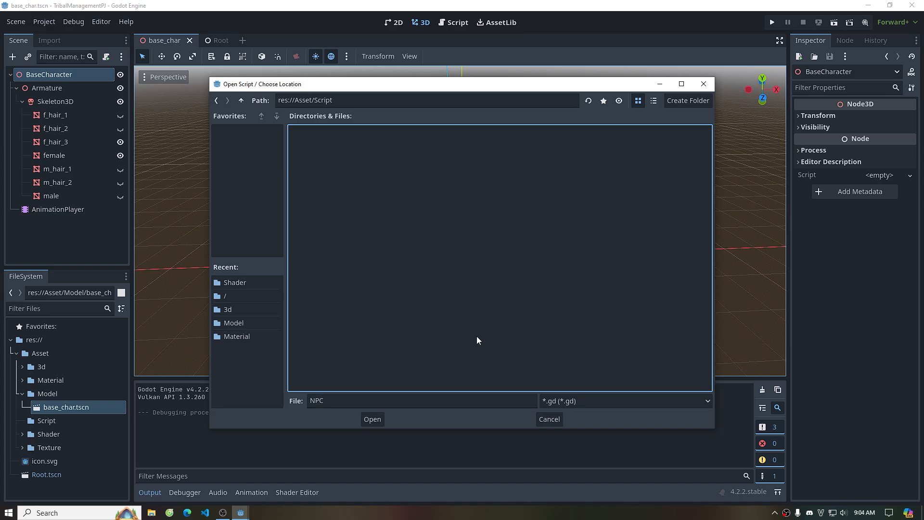
pyautogui.click(373, 420)
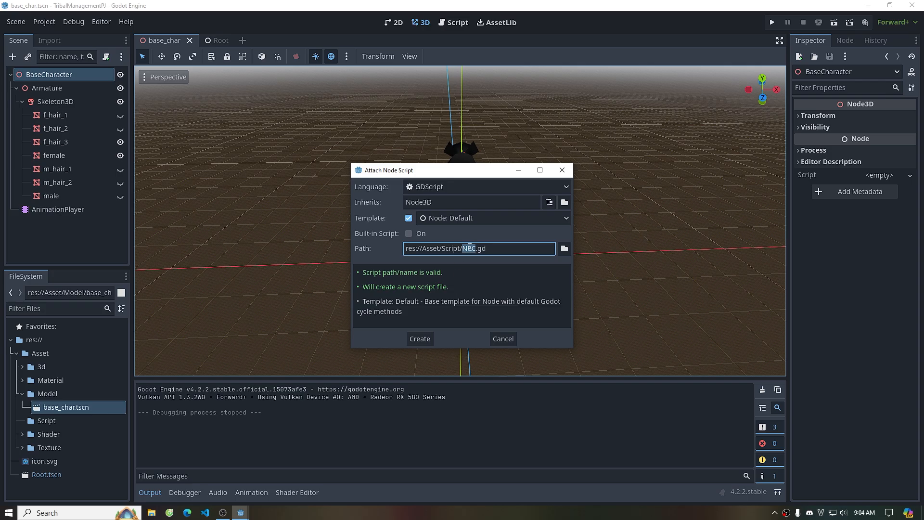
pyautogui.click(422, 339)
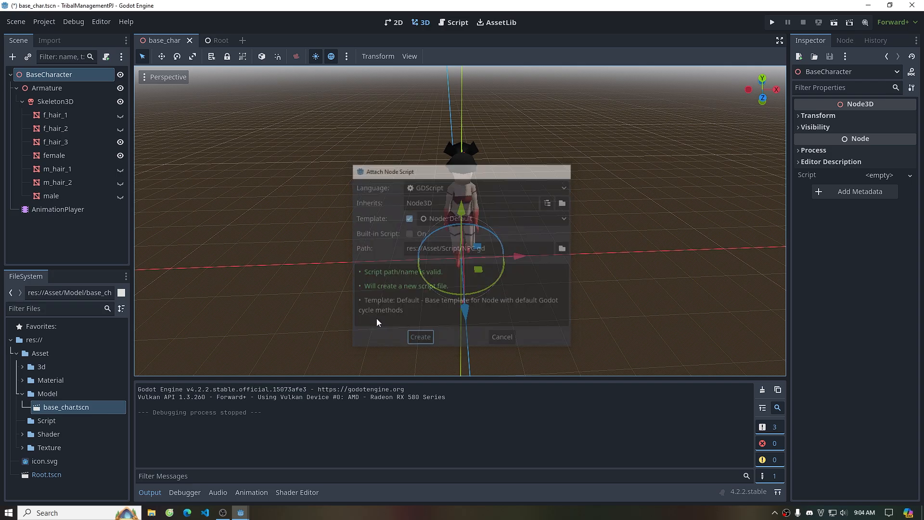
# Replace the placeholder body of the _ready function with print("ready")
pyautogui.click(417, 196)
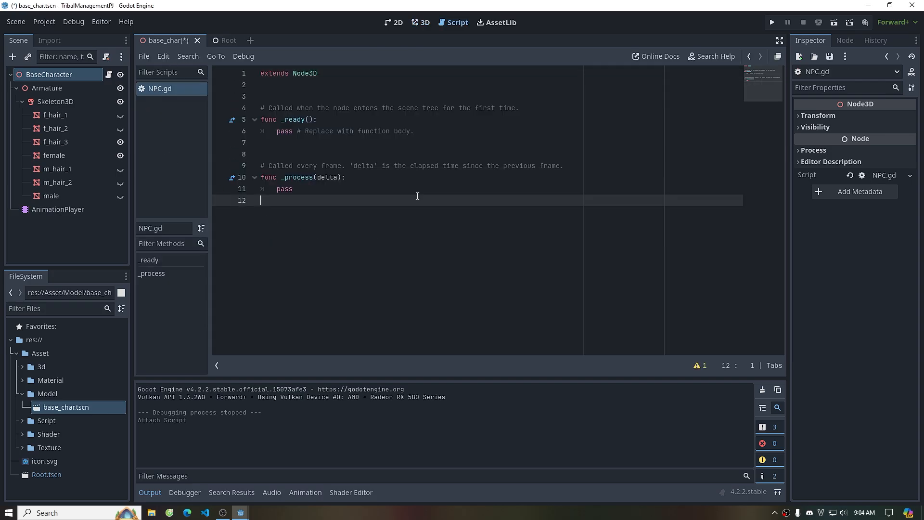
pyautogui.moveTo(260, 105); pyautogui.dragTo(440, 137)
pyautogui.click(442, 136)
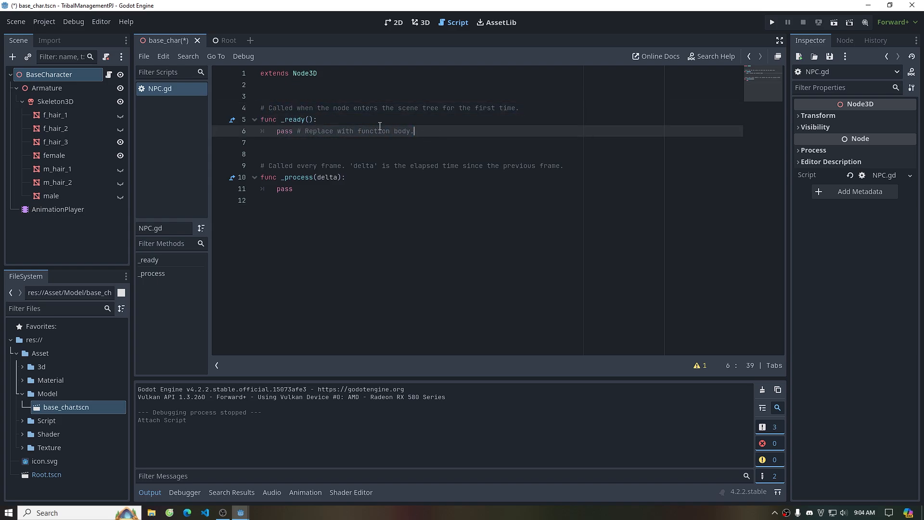
pyautogui.moveTo(277, 131); pyautogui.dragTo(443, 133)
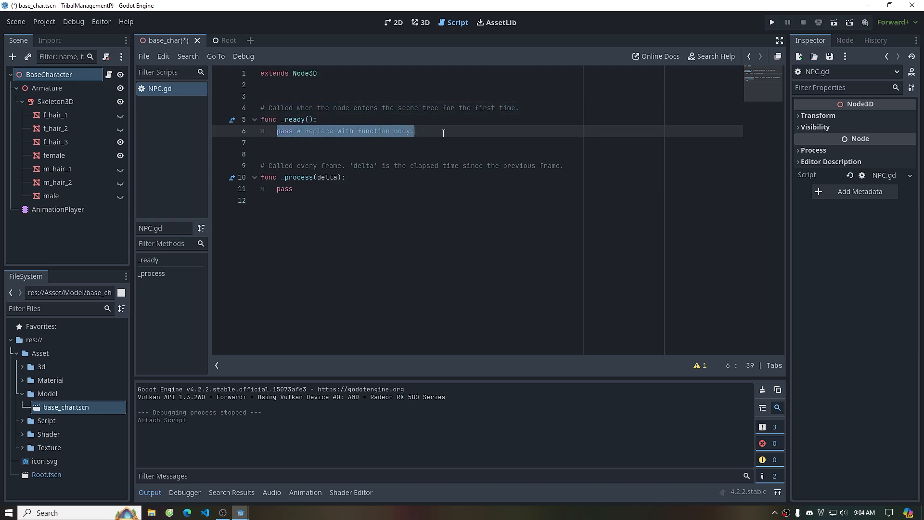
pyautogui.write('print')
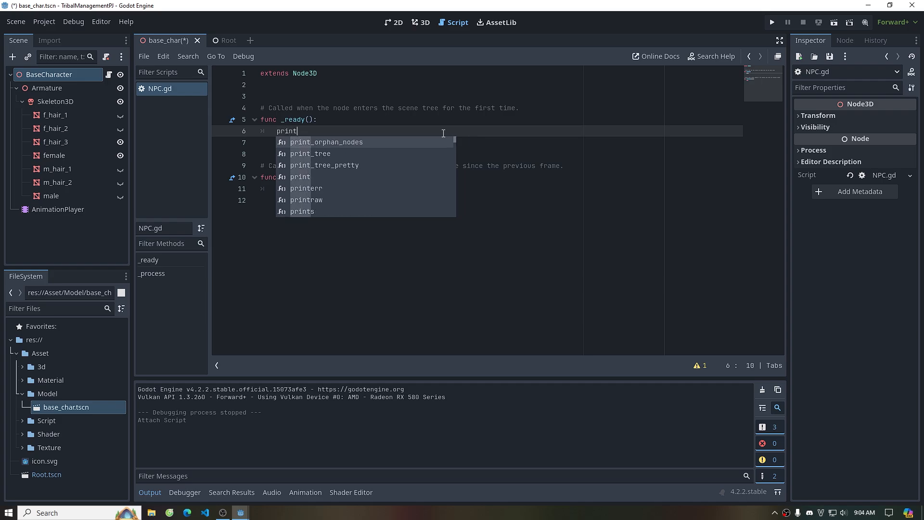
pyautogui.write('(re')
pyautogui.press('Escape')
pyautogui.write('"ready')
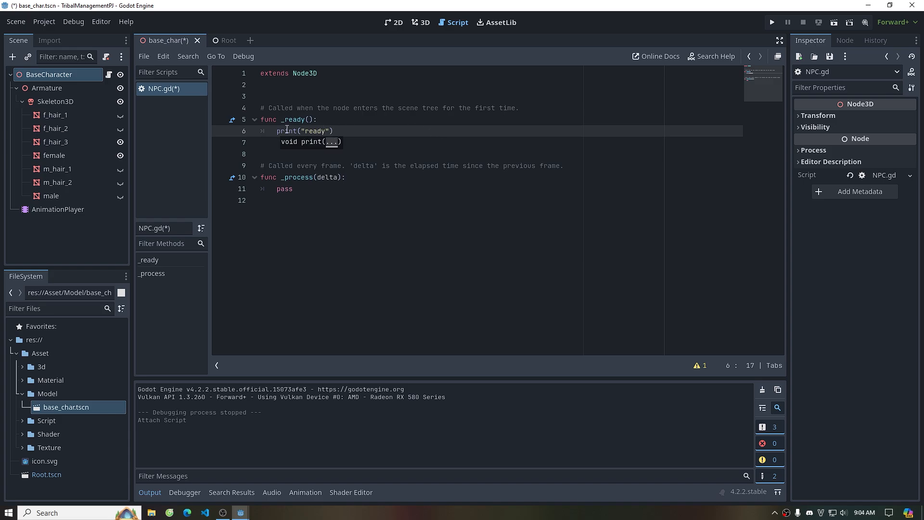
# Copy the print line into the _process function in place of pass, and change its text to "process"
pyautogui.moveTo(276, 131); pyautogui.dragTo(334, 131)
pyautogui.hotkey('ctrl', 'c')
pyautogui.doubleClick(285, 189)
pyautogui.hotkey('ctrl', 'v')
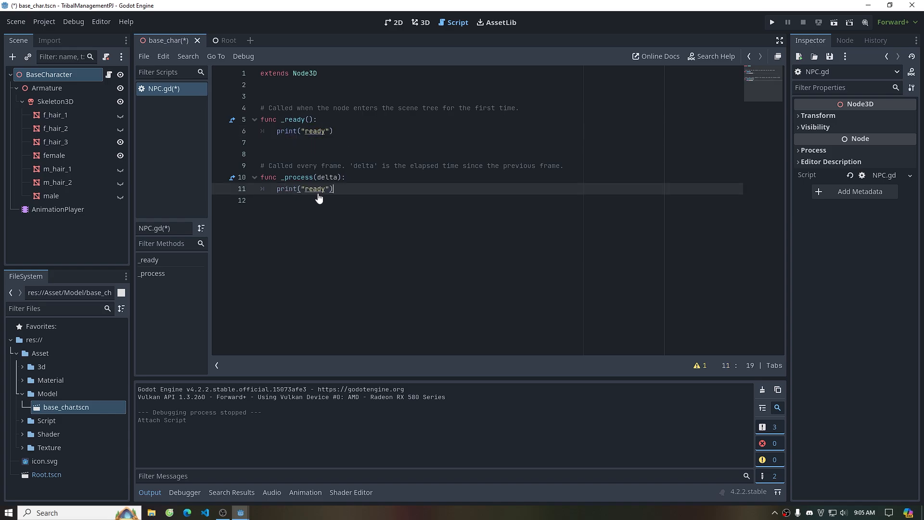
pyautogui.doubleClick(287, 178)
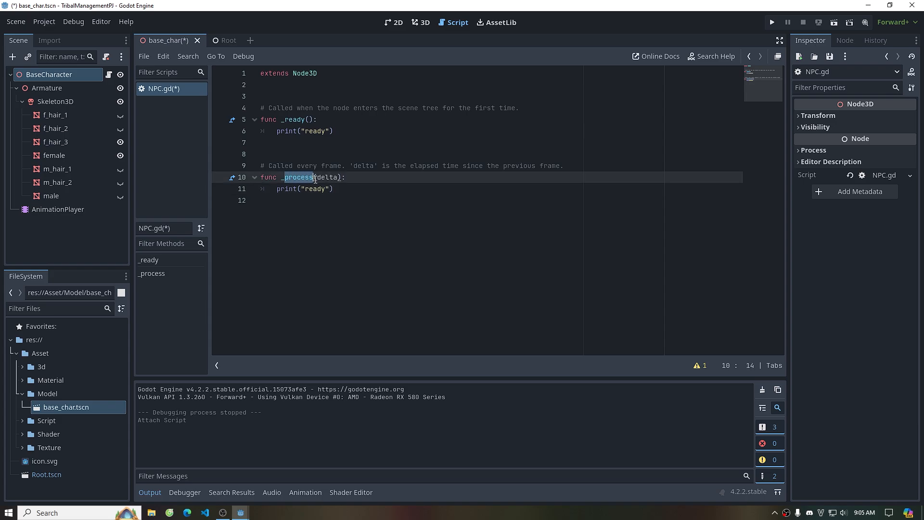
pyautogui.doubleClick(318, 189)
pyautogui.write('process')
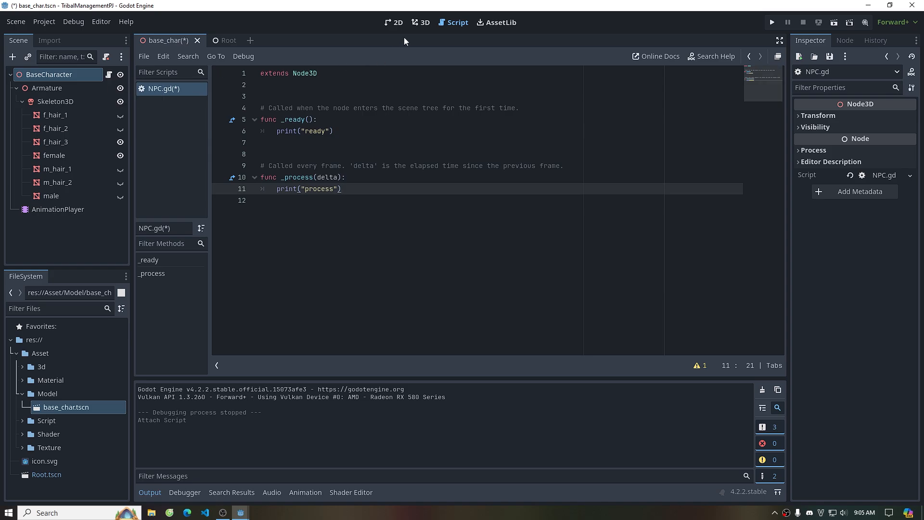
# Test-run the project, close the game window, and examine the printed messages from the start of the output log
pyautogui.click(772, 22)
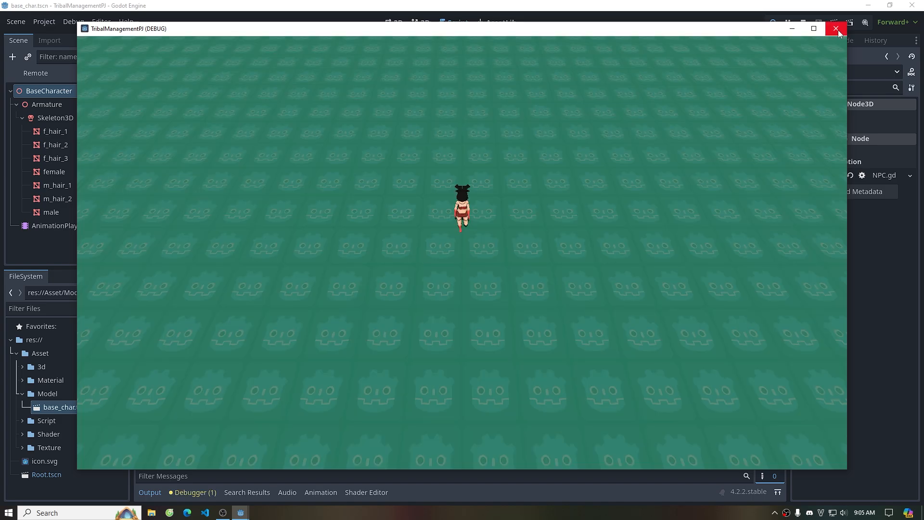
pyautogui.click(836, 29)
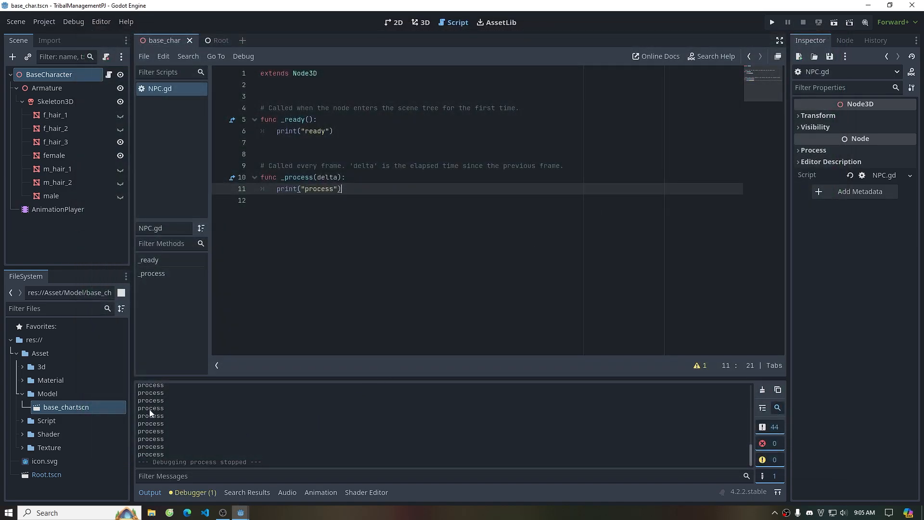
pyautogui.moveTo(753, 459); pyautogui.dragTo(755, 382)
pyautogui.moveTo(141, 412); pyautogui.dragTo(140, 412)
pyautogui.scroll(-5, 163, 415)
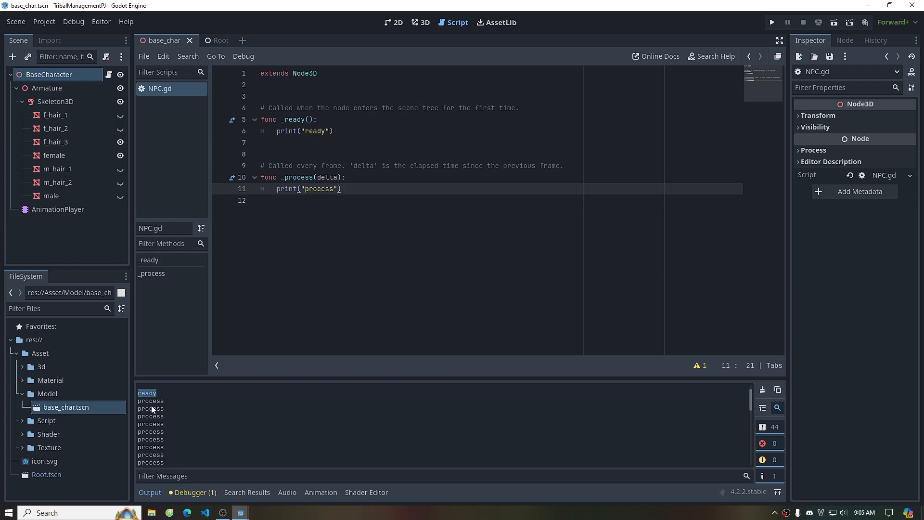
pyautogui.scroll(6, 155, 426)
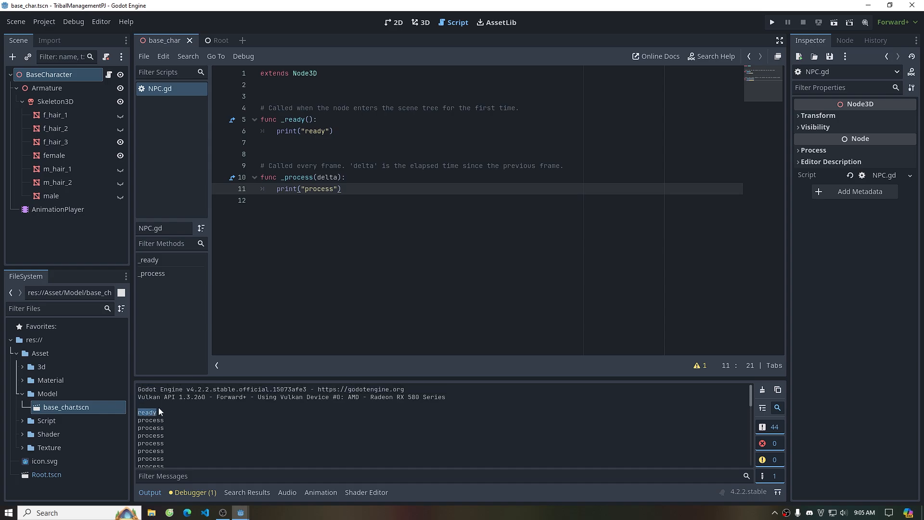
# Delete the _ready and _process functions with their comments from NPC.gd, and save
pyautogui.moveTo(278, 134); pyautogui.dragTo(338, 132)
pyautogui.moveTo(275, 193); pyautogui.dragTo(361, 182)
pyautogui.press('Down')
pyautogui.press('Down')
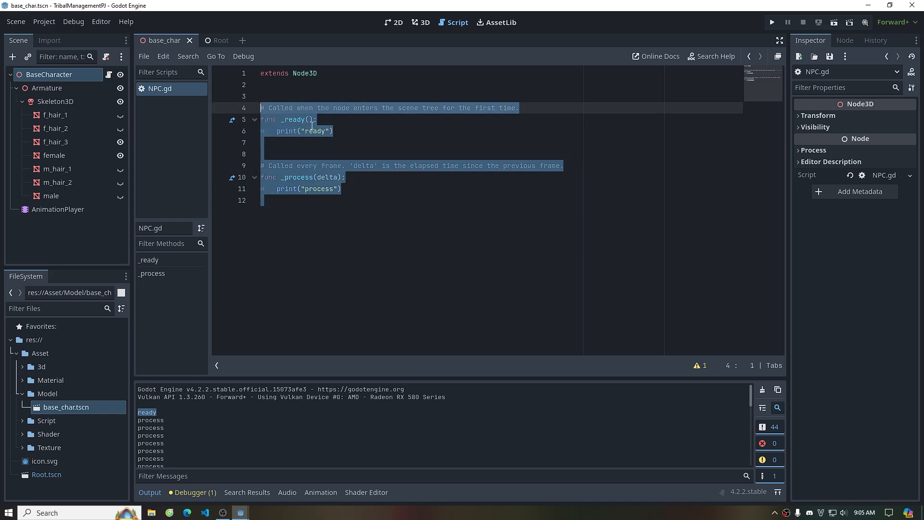
pyautogui.press('BackSpace')
pyautogui.hotkey('ctrl', 's')
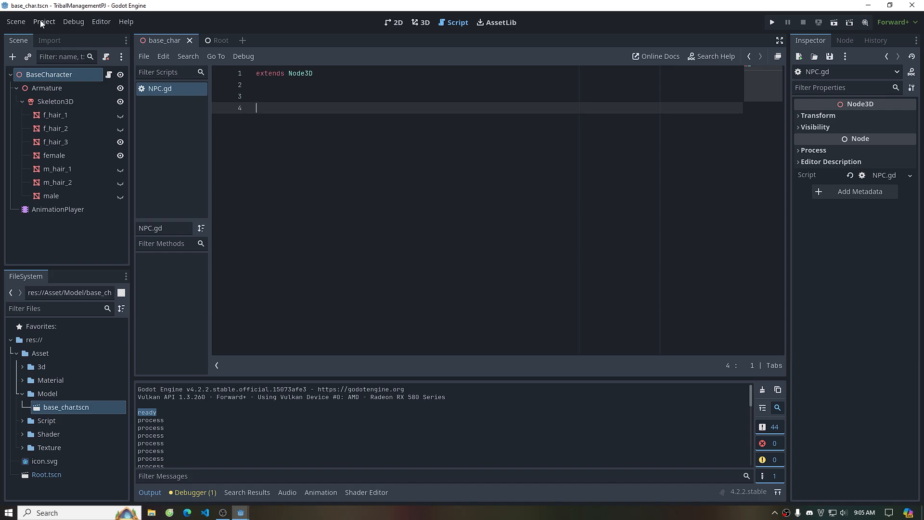
# Find the text editor's completion settings by filtering the editor settings for "hint", and enable Add Type Hints
pyautogui.click(101, 22)
pyautogui.click(106, 36)
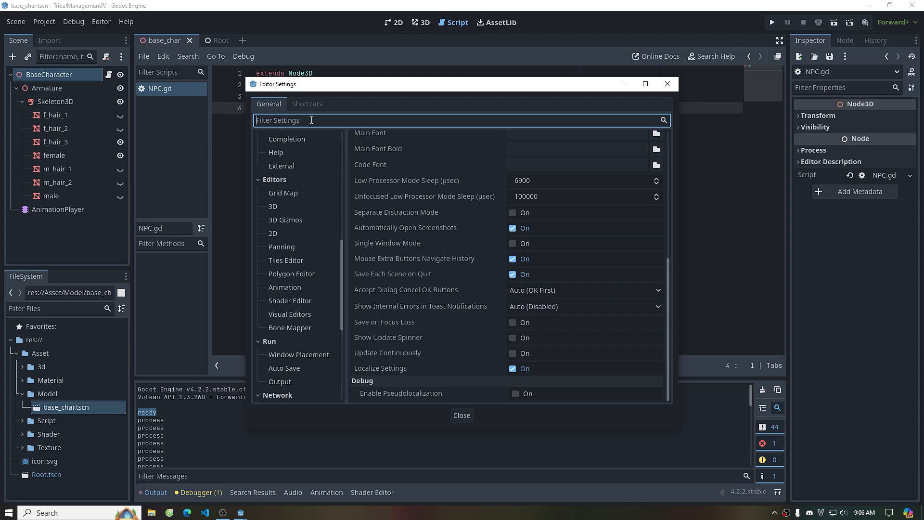
pyautogui.write('hi')
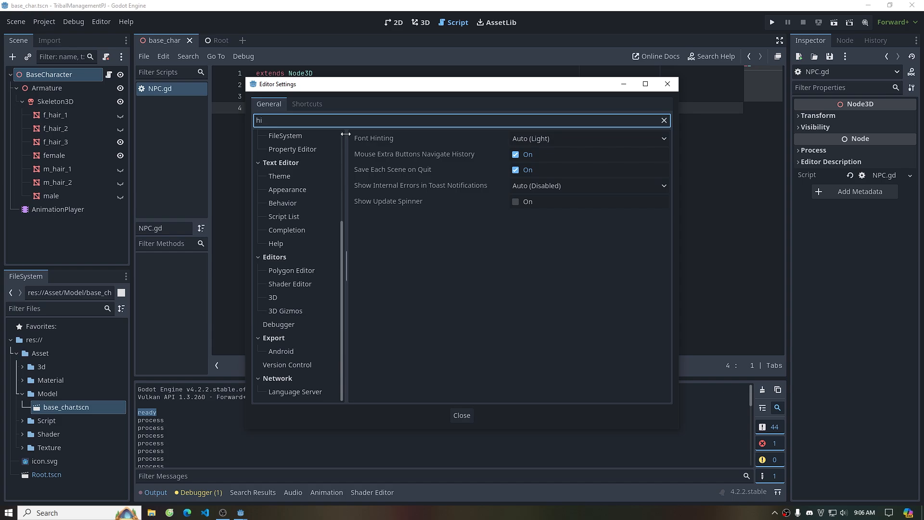
pyautogui.write('nt')
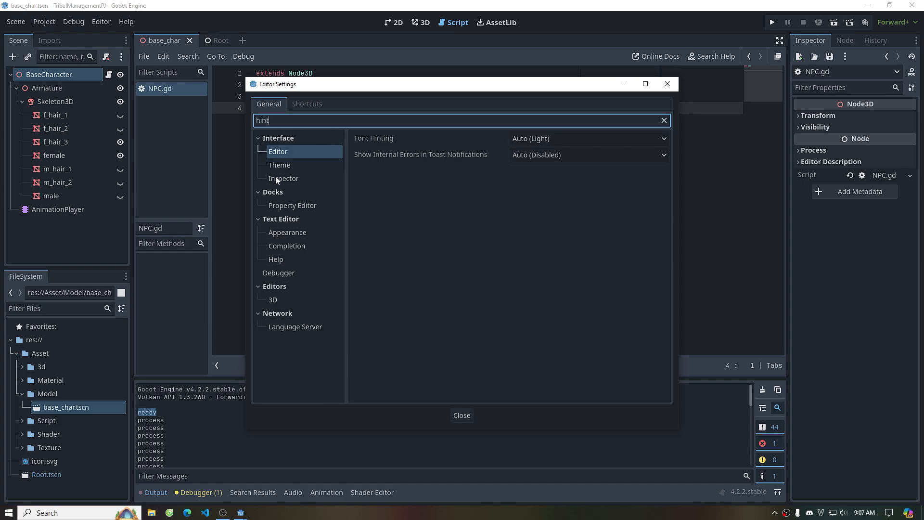
pyautogui.click(300, 235)
pyautogui.click(294, 247)
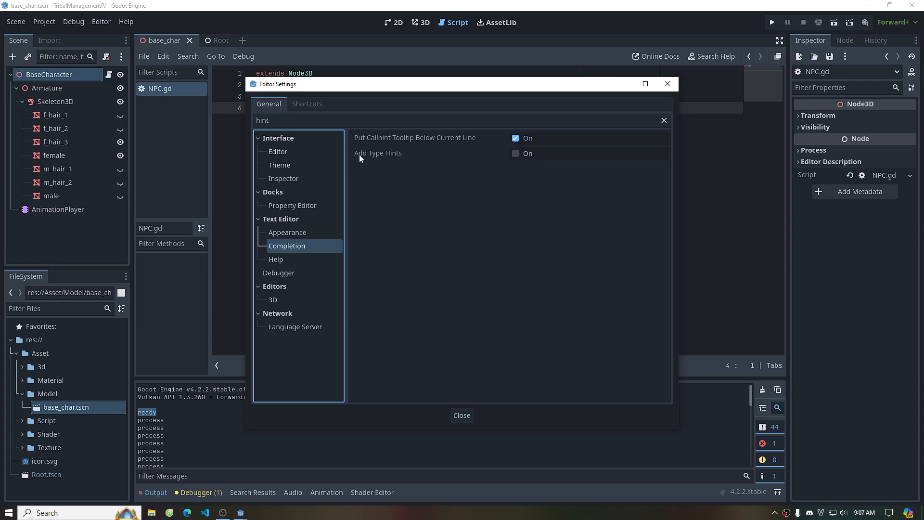
pyautogui.click(518, 155)
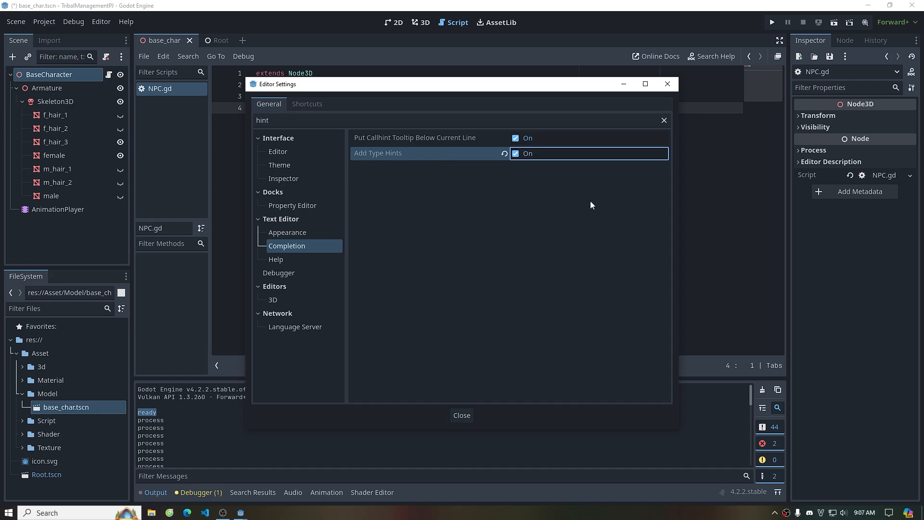
pyautogui.click(462, 415)
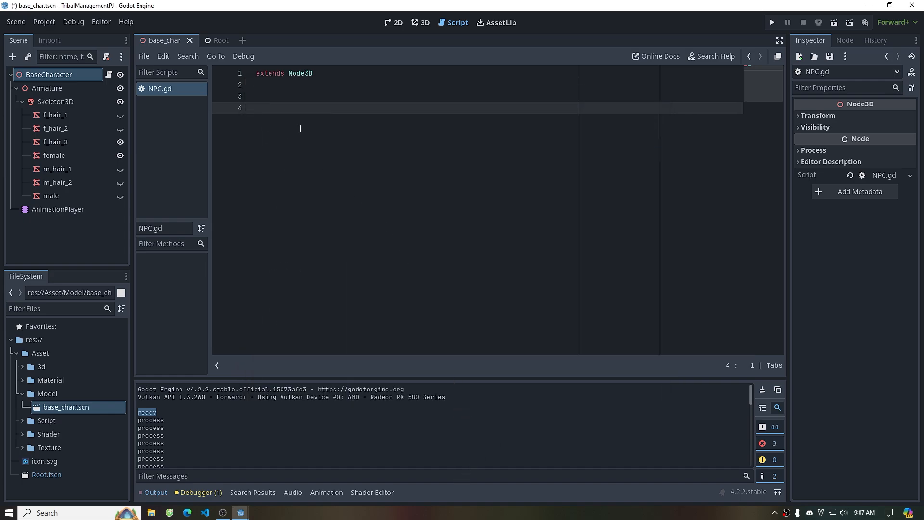
# Declare the function _init() -> void: on line 4 of NPC.gd using code completion
pyautogui.write('fu')
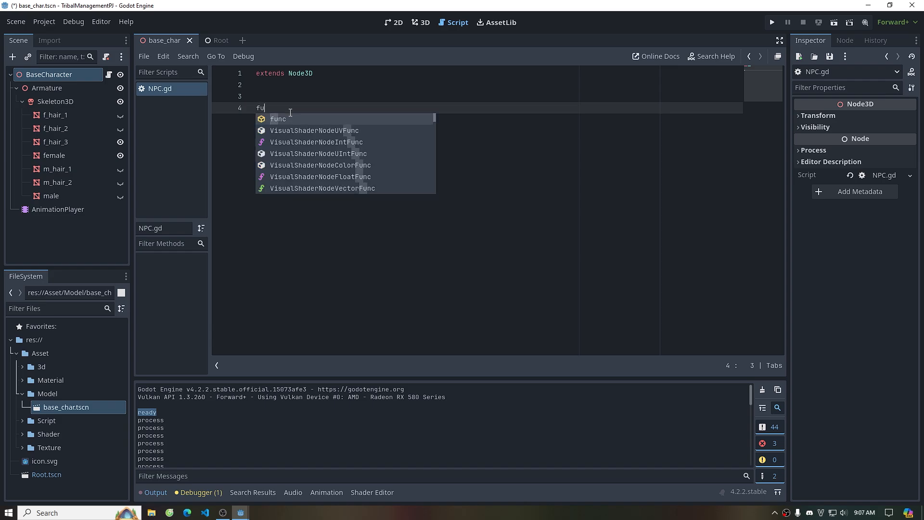
pyautogui.write('nc _')
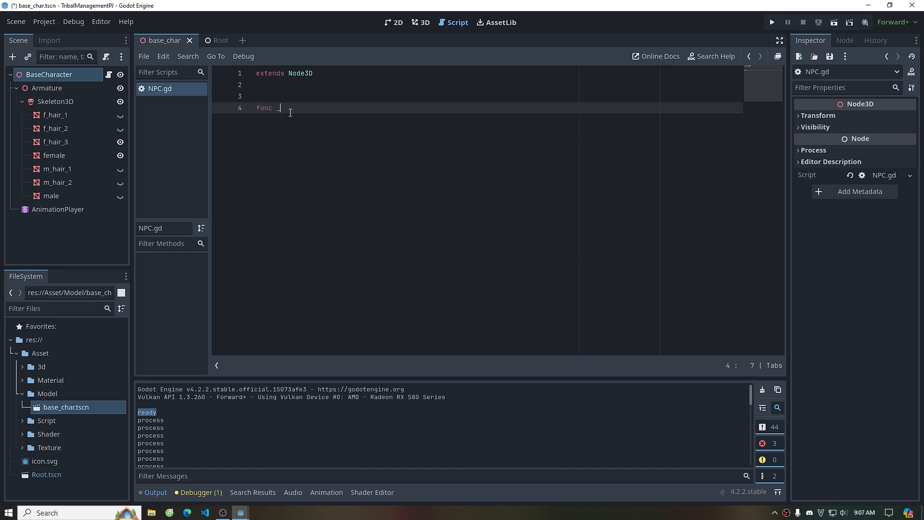
pyautogui.write('i')
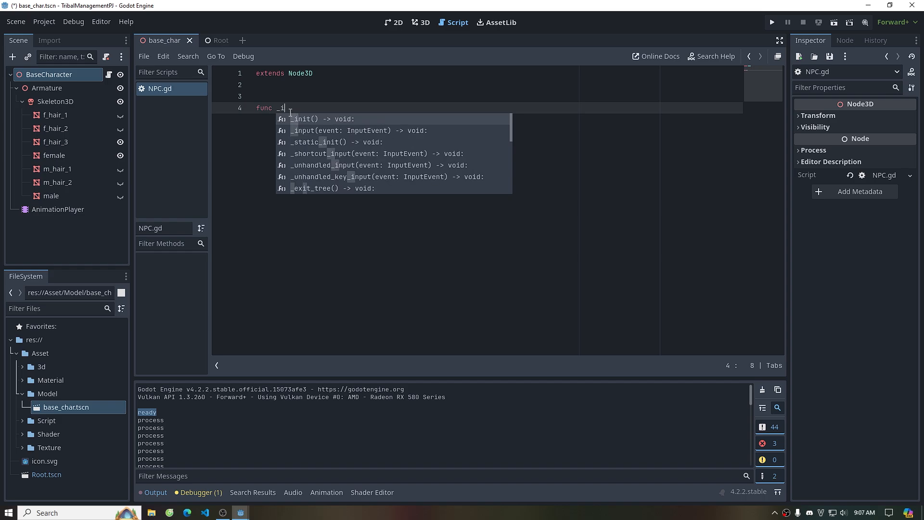
pyautogui.press('Return')
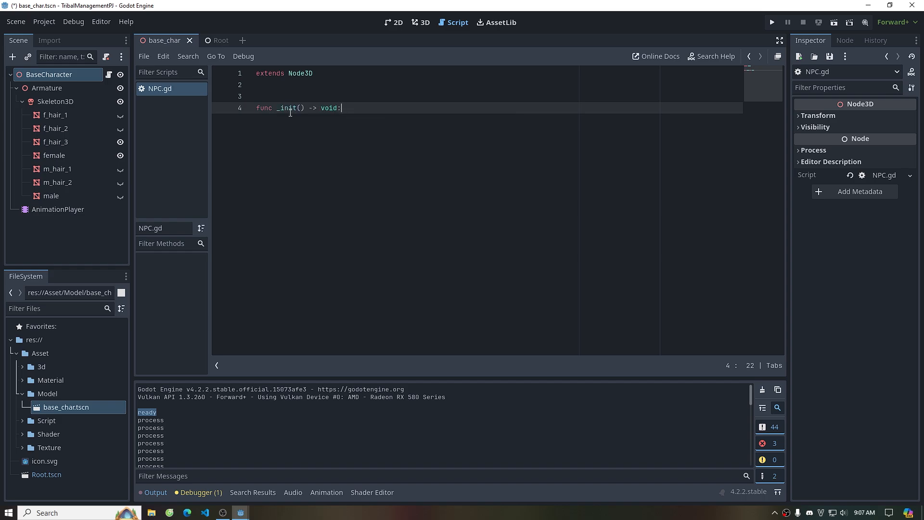
# Replace the _init() declaration on line 4 with func _ready() -> void: using code completion
pyautogui.moveTo(344, 109); pyautogui.dragTo(279, 106)
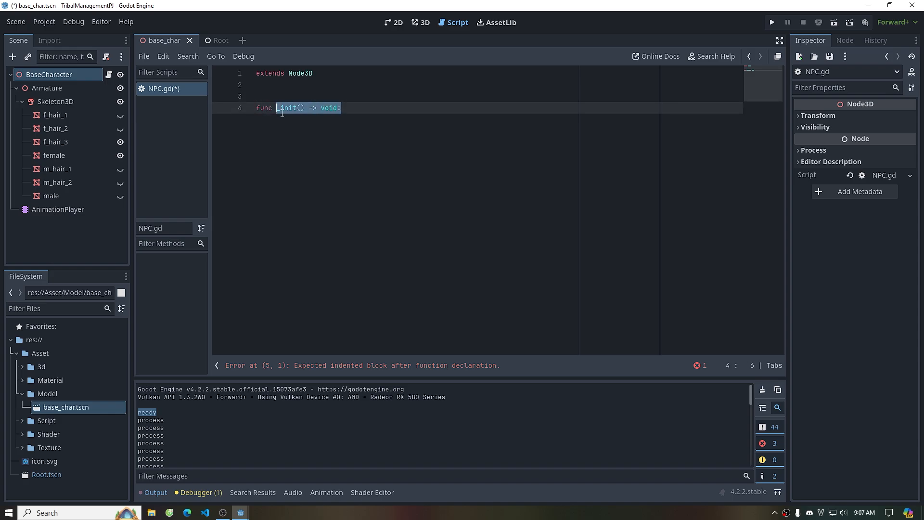
pyautogui.write('_in')
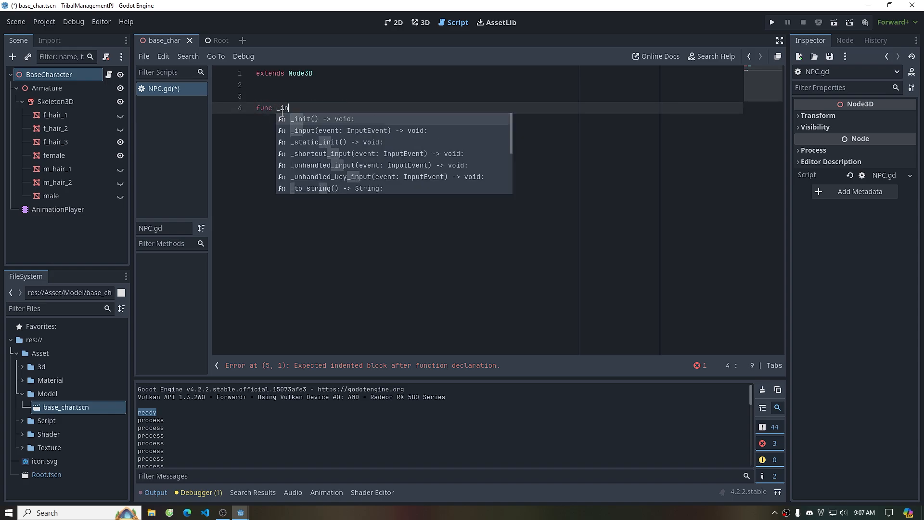
pyautogui.press('BackSpace')
pyautogui.press('BackSpace')
pyautogui.write('re')
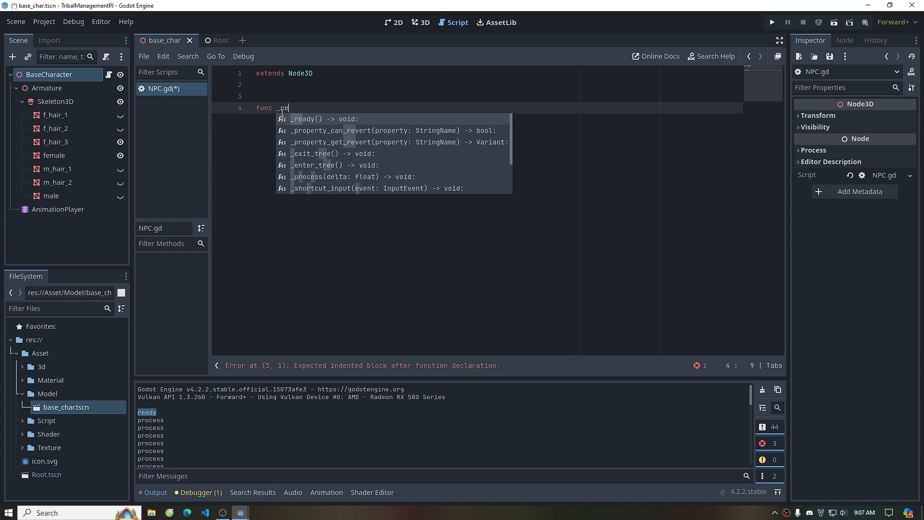
pyautogui.press('Return')
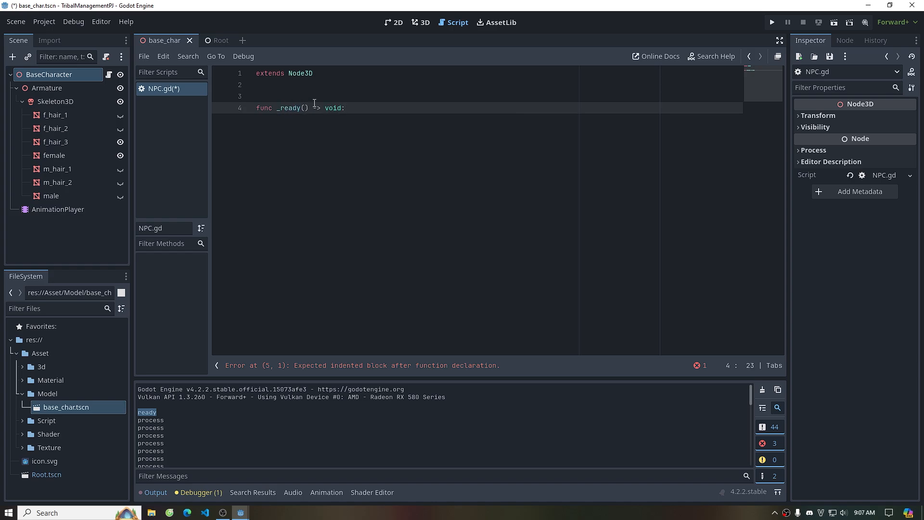
# Undo the recent script edits back to the original func _ready() -> void: declaration, and start an empty indented body line under it
pyautogui.moveTo(342, 108); pyautogui.dragTo(247, 111)
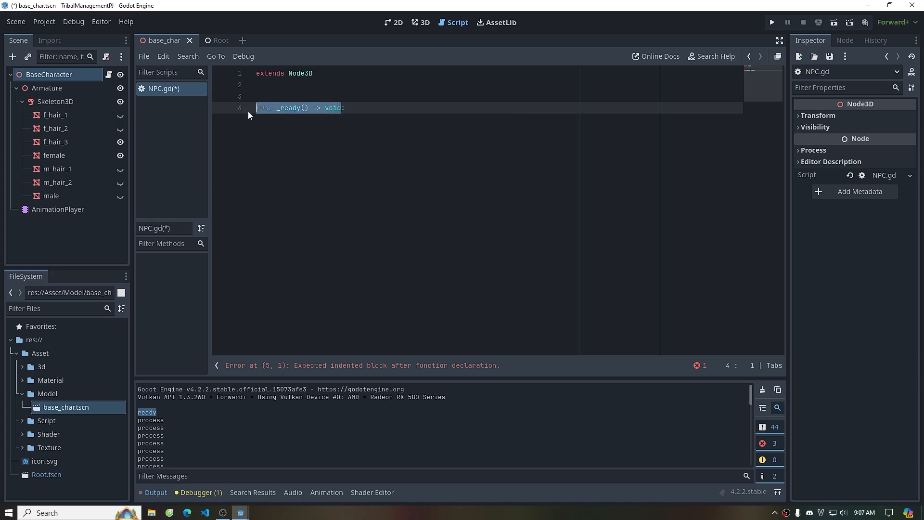
pyautogui.hotkey('ctrl', 'z')
pyautogui.hotkey('ctrl', 'z')
pyautogui.hotkey('ctrl', 'z')
pyautogui.hotkey('ctrl', 'z')
pyautogui.hotkey('ctrl', 'z')
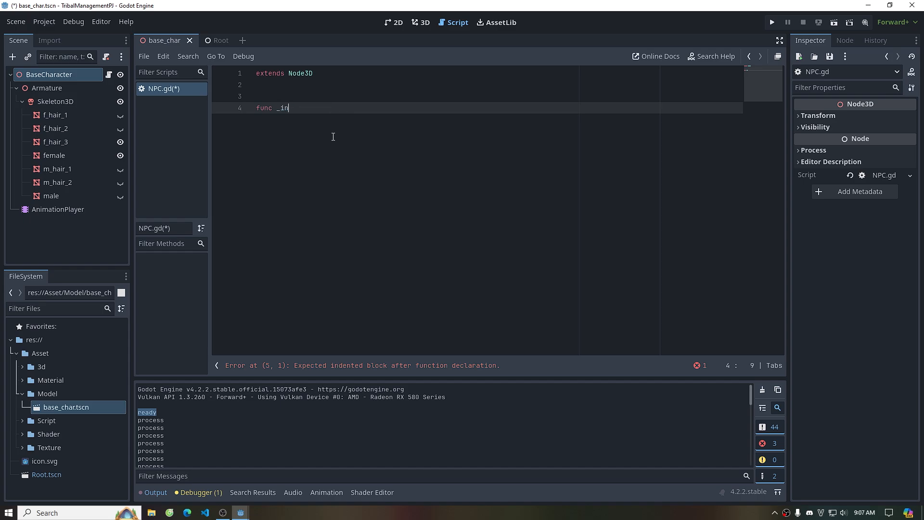
pyautogui.hotkey('ctrl', 'z')
pyautogui.hotkey('ctrl', 'z')
pyautogui.hotkey('ctrl', 'z')
pyautogui.hotkey('ctrl', 'z')
pyautogui.hotkey('ctrl', 'z')
pyautogui.hotkey('ctrl', 'z')
pyautogui.hotkey('ctrl', 'z')
pyautogui.hotkey('ctrl', 'z')
pyautogui.click(297, 168)
pyautogui.press('Return')
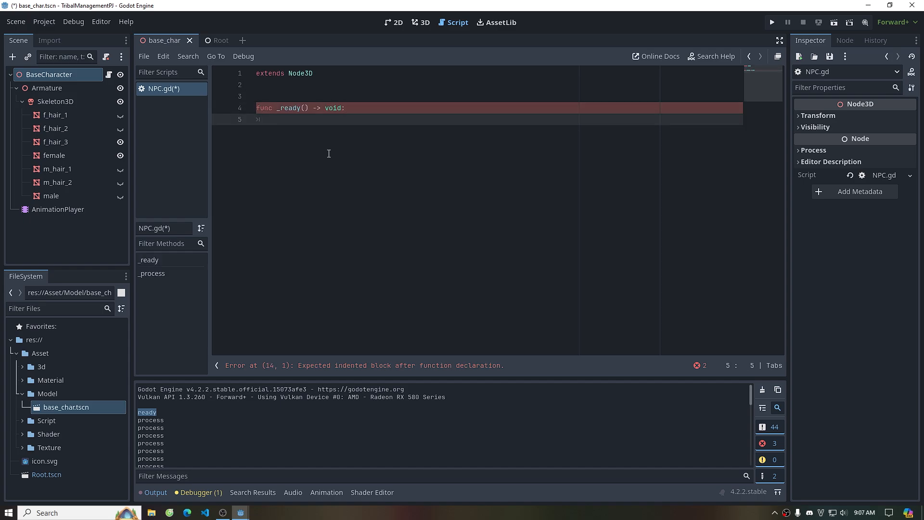
# Reference the AnimationPlayer node in the body of _ready() and make it play the "Idle" animation
pyautogui.moveTo(66, 209); pyautogui.dragTo(284, 121)
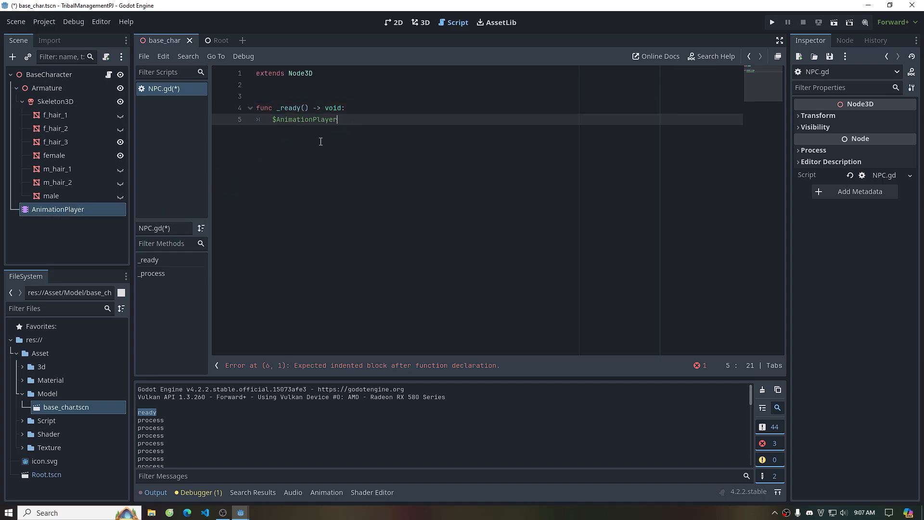
pyautogui.write('.play(')
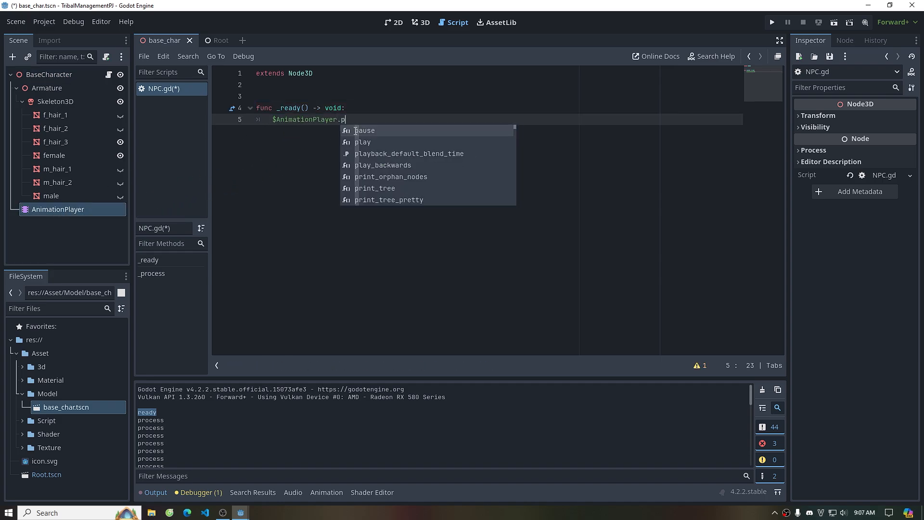
pyautogui.press('Down')
pyautogui.press('Down')
pyautogui.press('Down')
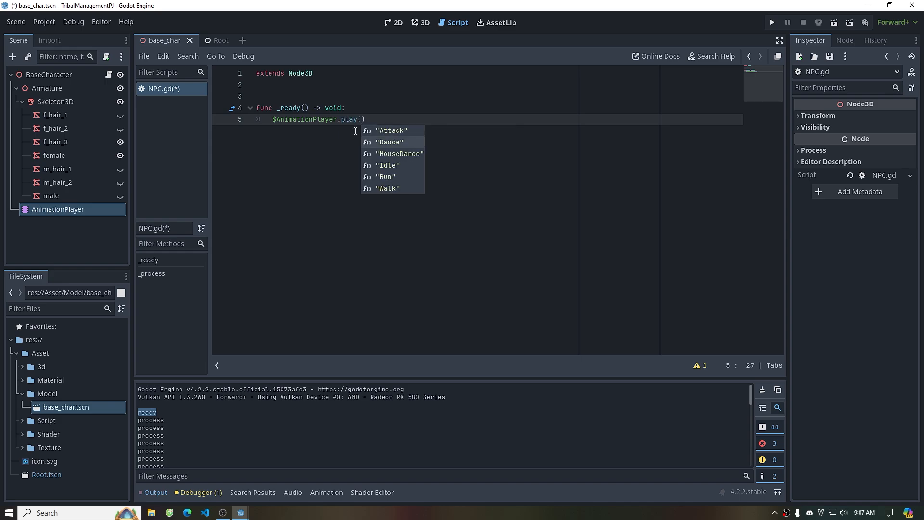
pyautogui.press('Return')
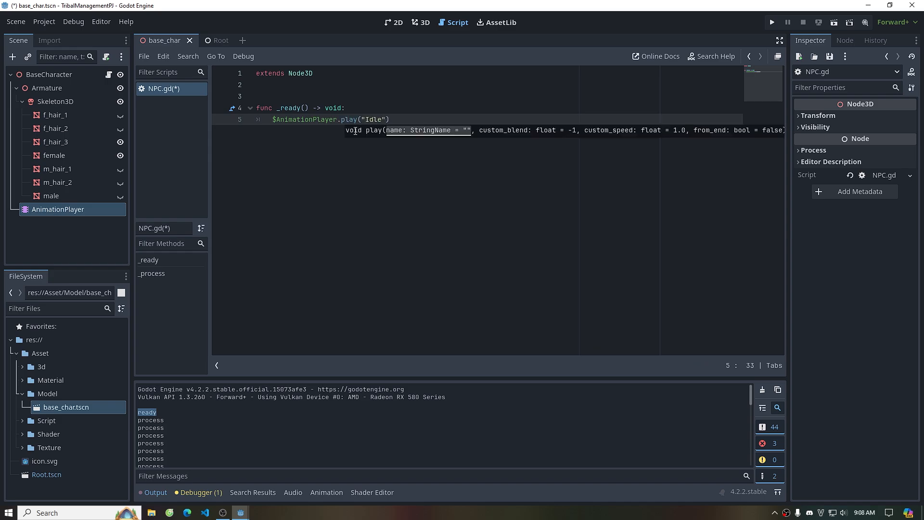
pyautogui.press('Right')
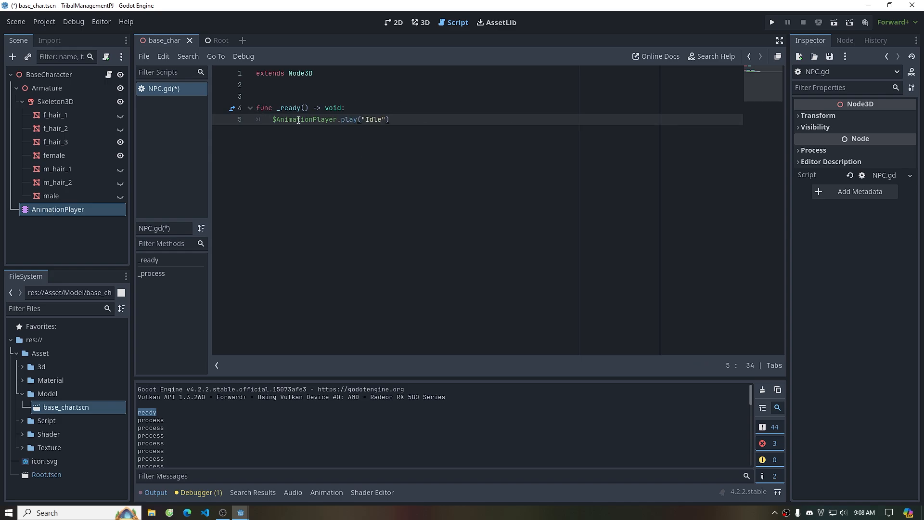
# Save the script, then test-run the project and close the game window
pyautogui.hotkey('ctrl', 's')
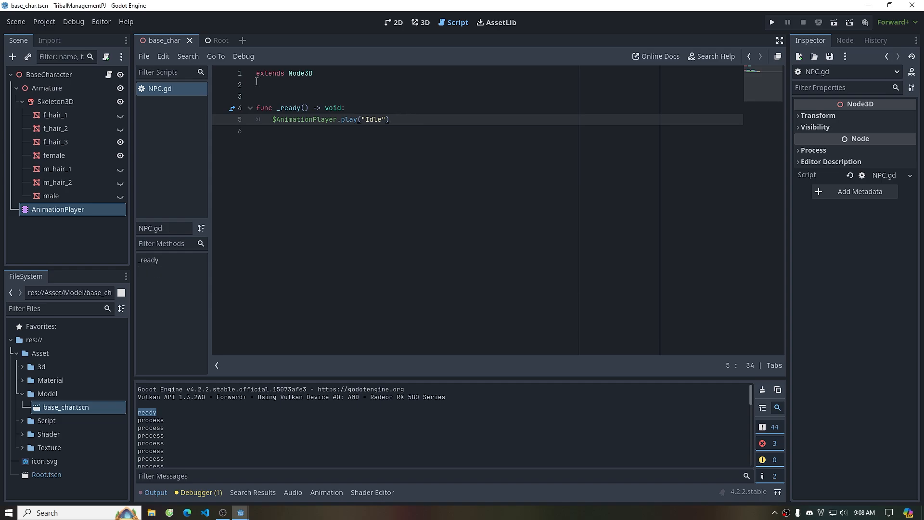
pyautogui.click(772, 23)
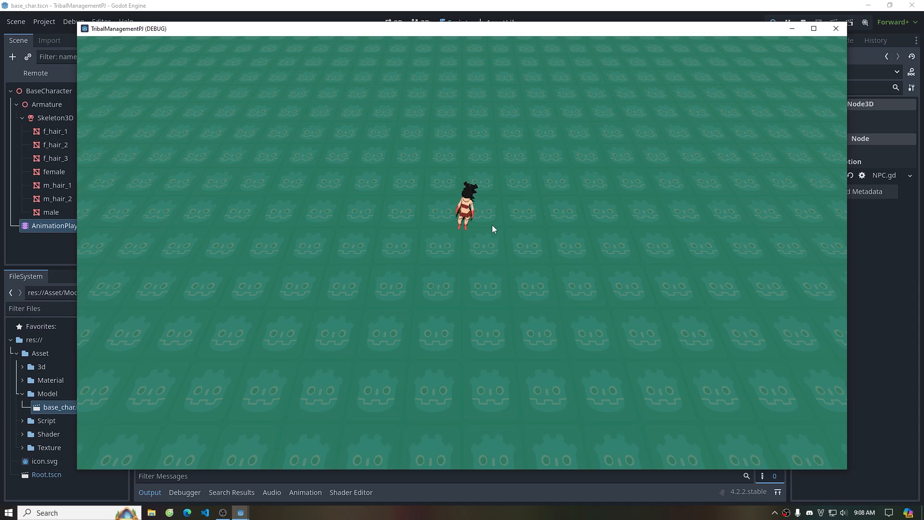
pyautogui.click(836, 28)
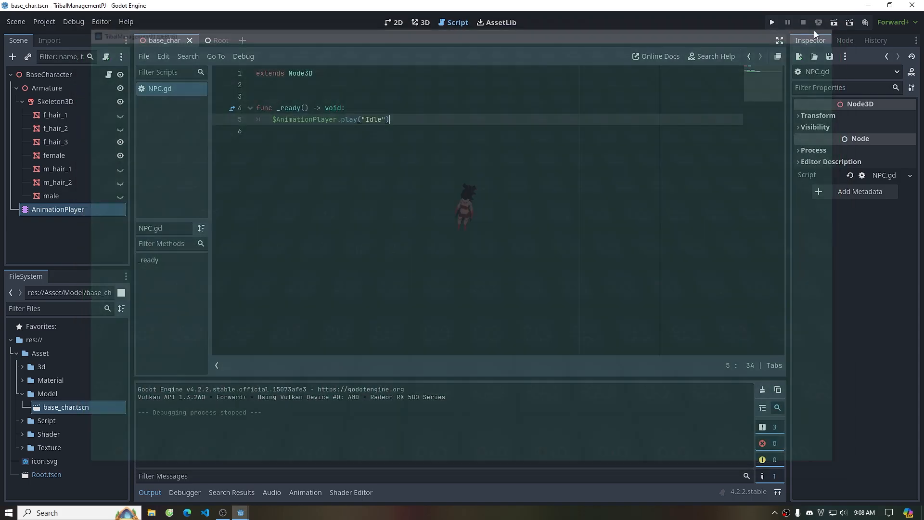
# Change the animation played in _ready() to "HouseDance", save the script, and run the project
pyautogui.doubleClick(371, 119)
pyautogui.press('BackSpace')
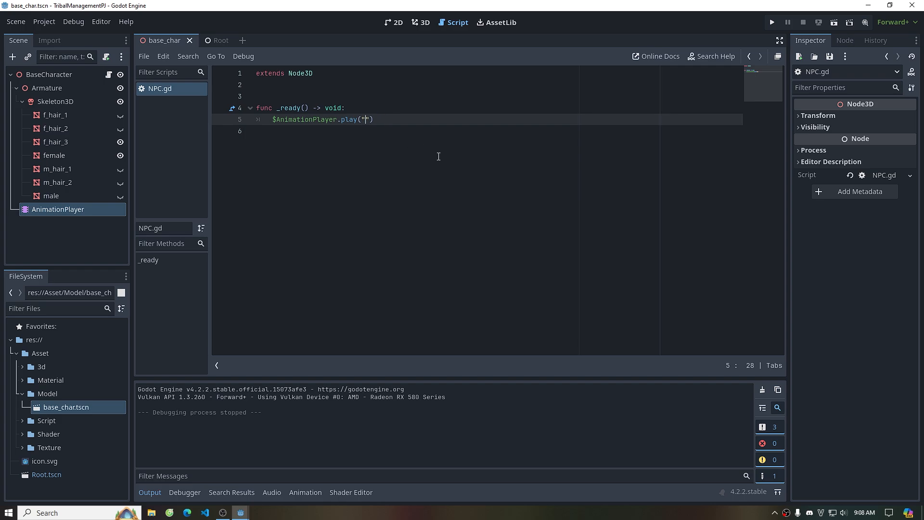
pyautogui.hotkey('ctrl', 'space')
pyautogui.press('Up')
pyautogui.press('Return')
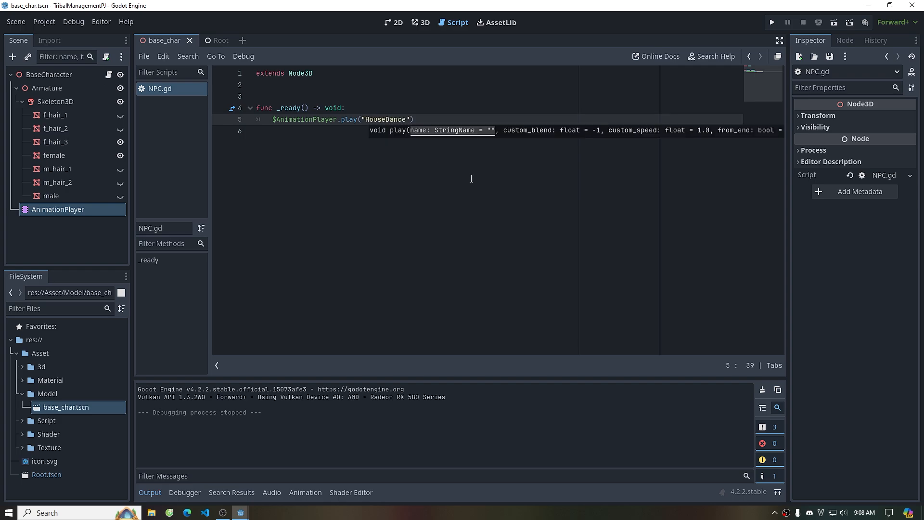
pyautogui.click(471, 179)
pyautogui.hotkey('ctrl', 's')
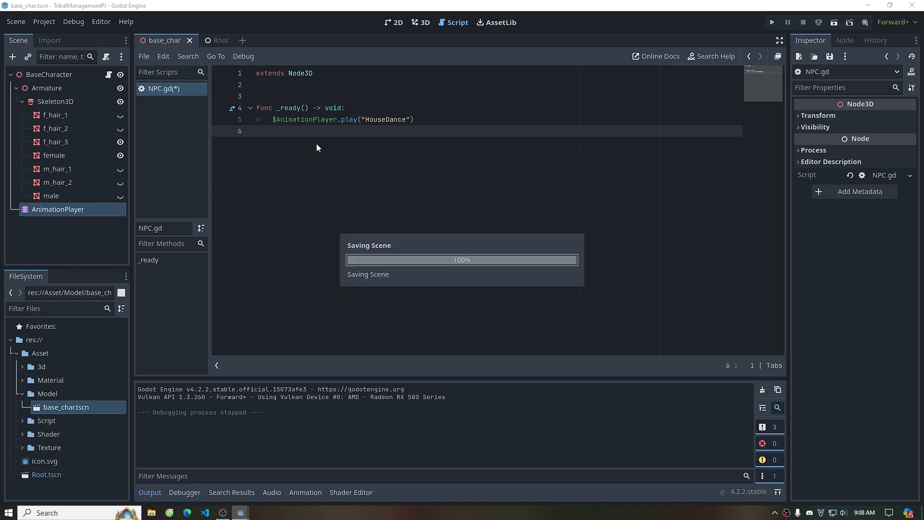
pyautogui.press('F5')
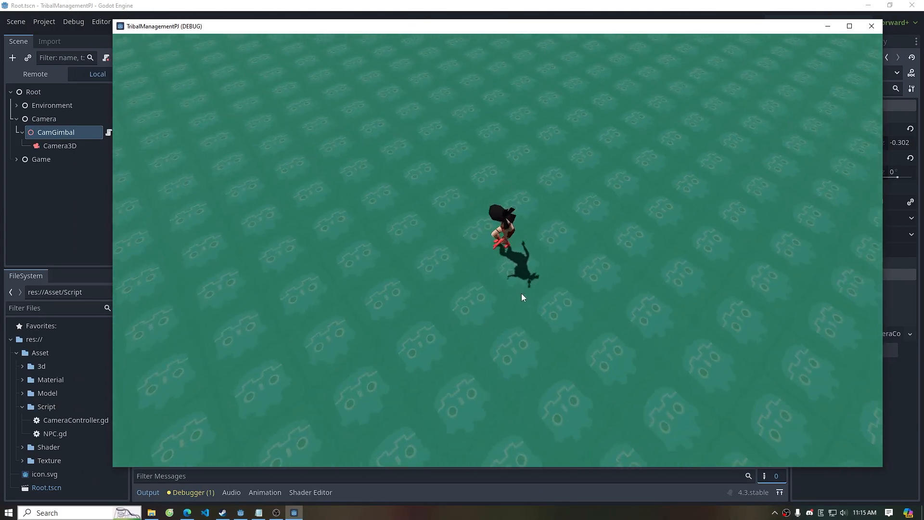
# Test the camera controls in the running game by rotating around the character and zooming in and out
pyautogui.moveTo(522, 293); pyautogui.dragTo(572, 224, button='middle')
pyautogui.moveTo(374, 283); pyautogui.dragTo(539, 296, button='middle')
pyautogui.moveTo(458, 292); pyautogui.dragTo(504, 288, button='middle')
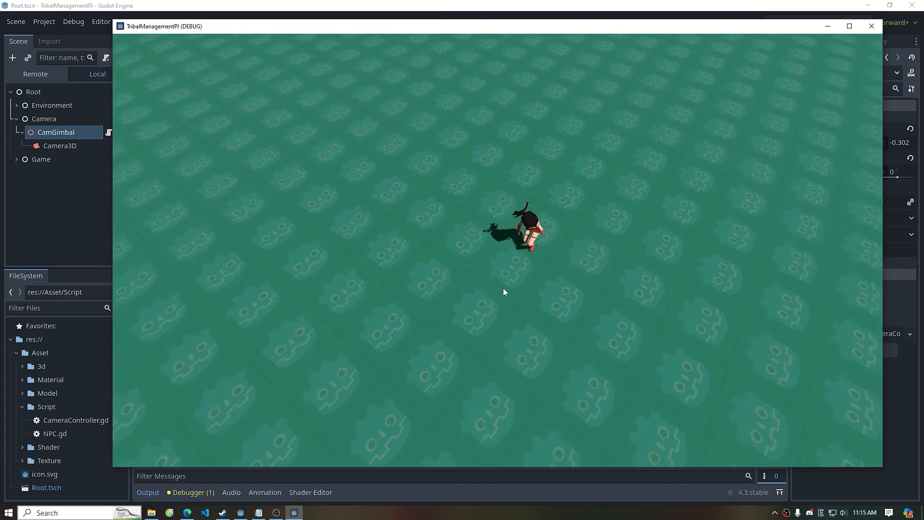
pyautogui.scroll(-5, 503, 292)
pyautogui.scroll(8, 499, 303)
pyautogui.scroll(-6, 506, 303)
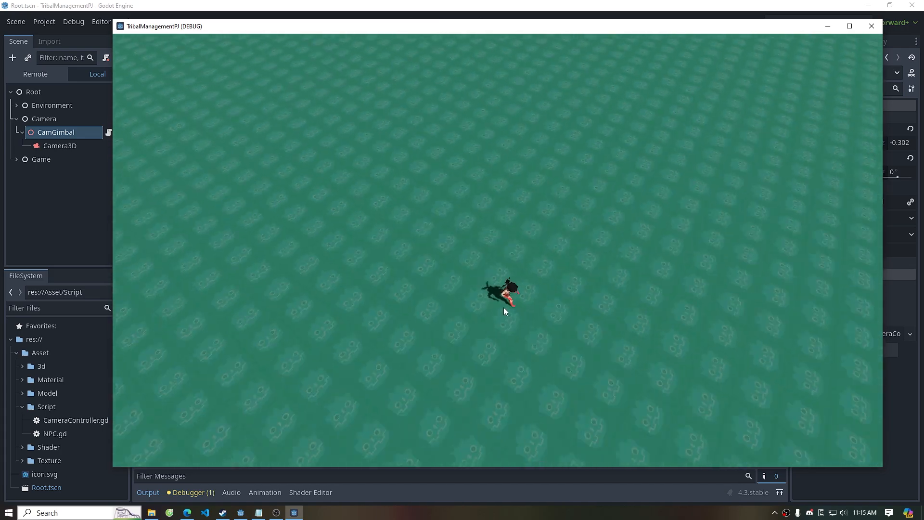
pyautogui.scroll(-5, 504, 310)
pyautogui.scroll(5, 507, 337)
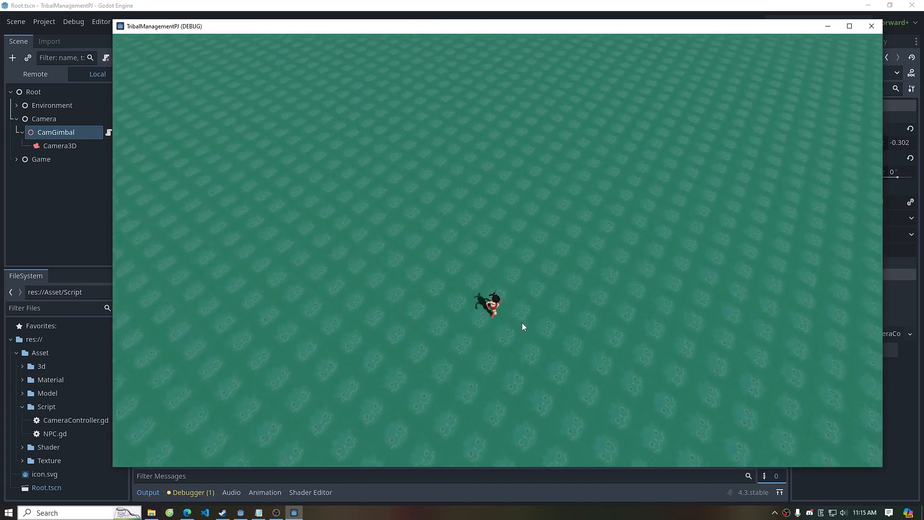
pyautogui.scroll(4, 526, 321)
pyautogui.scroll(-4, 527, 311)
pyautogui.scroll(1, 525, 306)
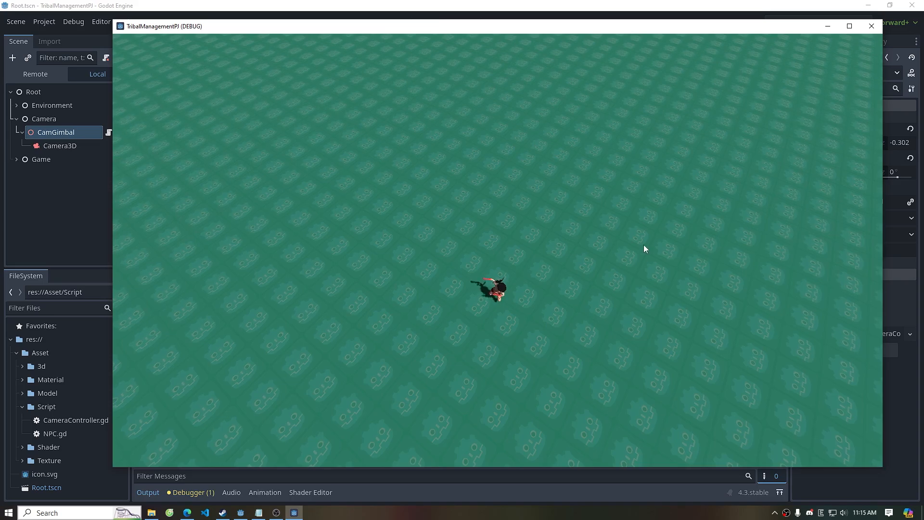
pyautogui.scroll(6, 522, 316)
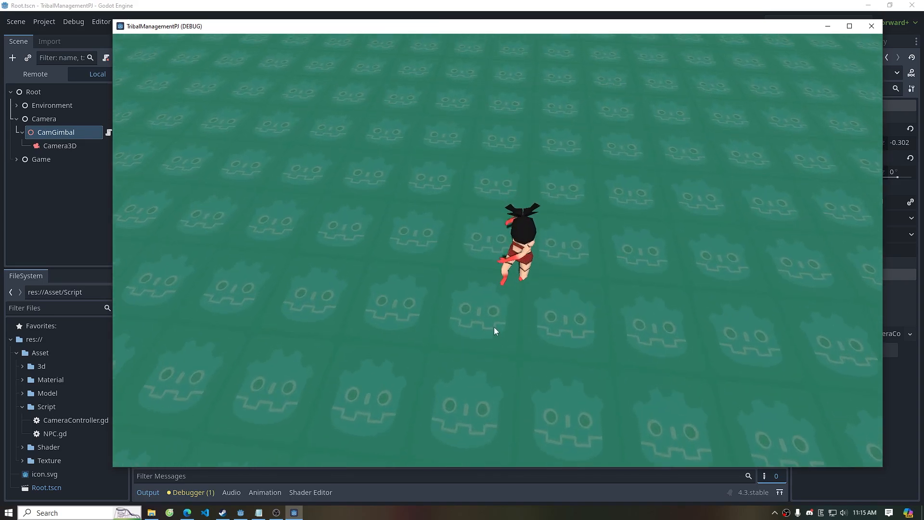
pyautogui.scroll(-6, 514, 341)
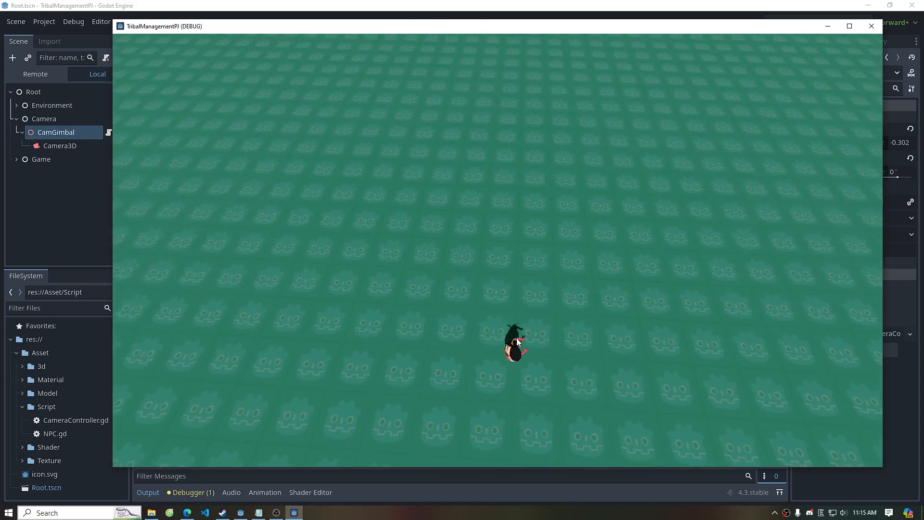